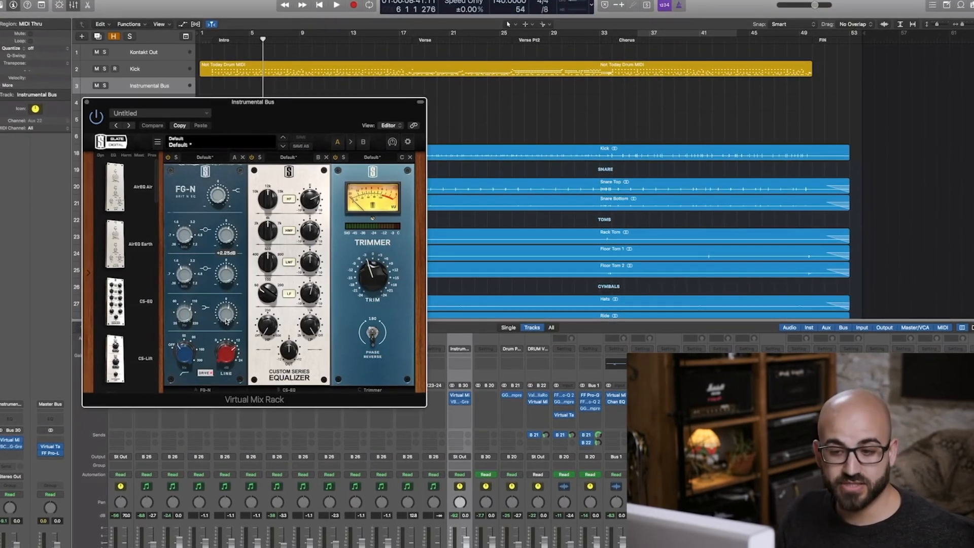
Step: Play the drums and compare VBC FG-Grey on and off on the Drum bus, leaving it enabled
{"action": "mouse_move", "coordinate": [184, 355]}
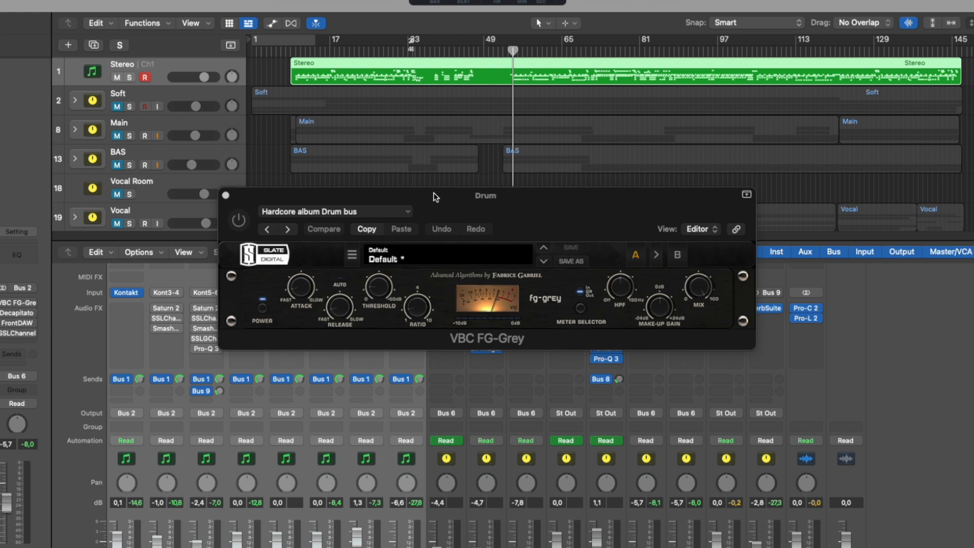
{"action": "key", "text": "space"}
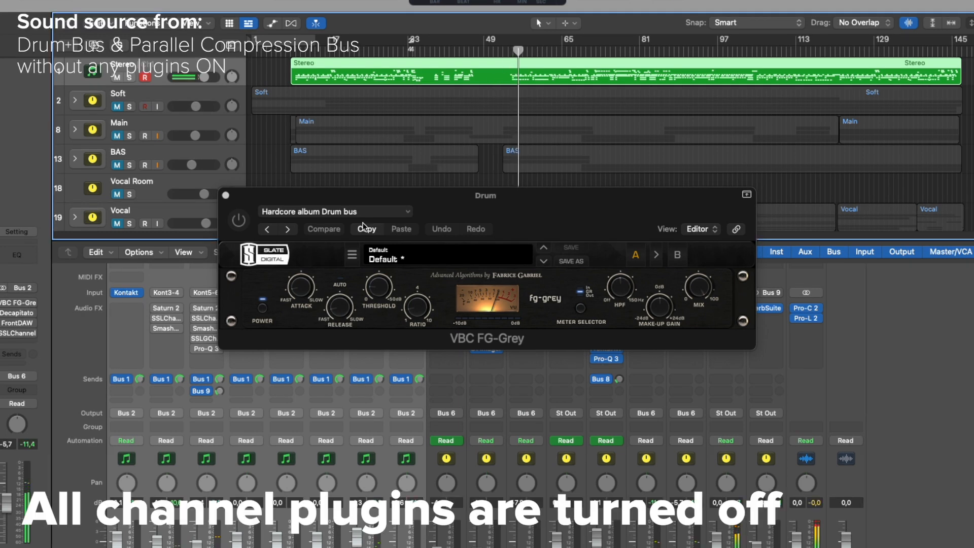
{"action": "left_click", "coordinate": [314, 197]}
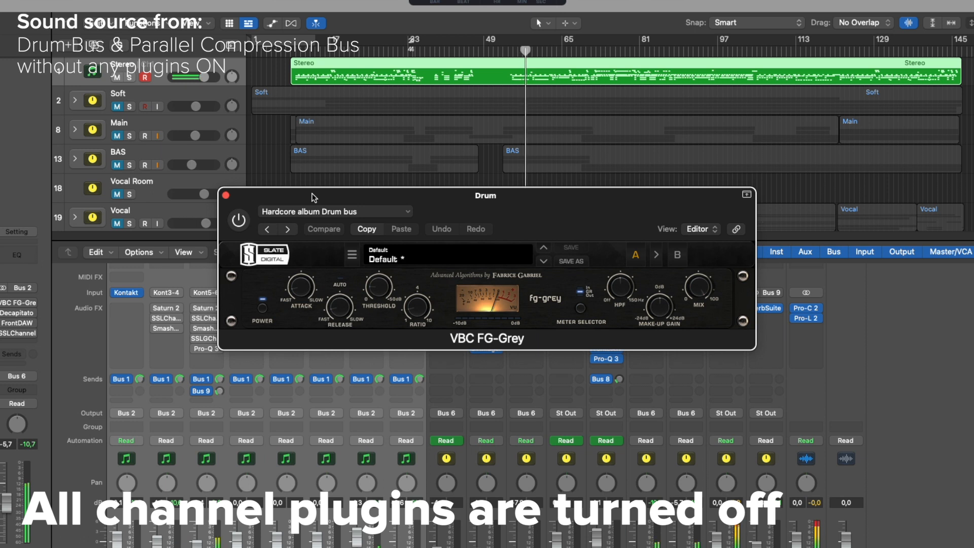
{"action": "left_click", "coordinate": [243, 219]}
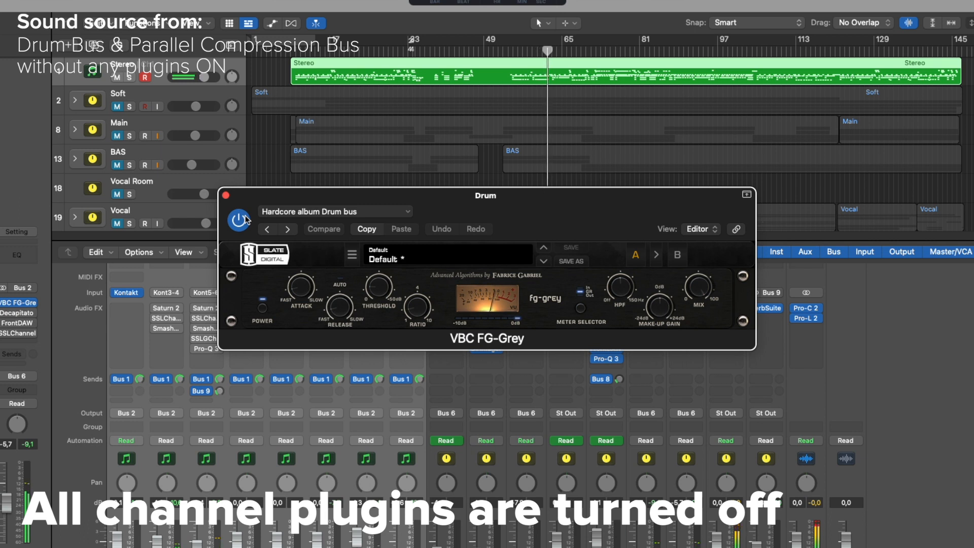
{"action": "left_click", "coordinate": [245, 220]}
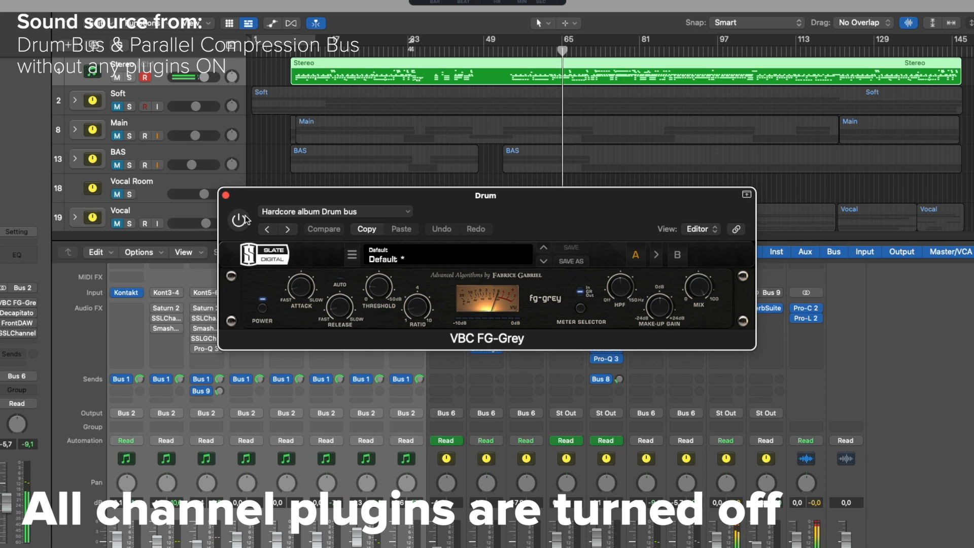
{"action": "left_click", "coordinate": [246, 219]}
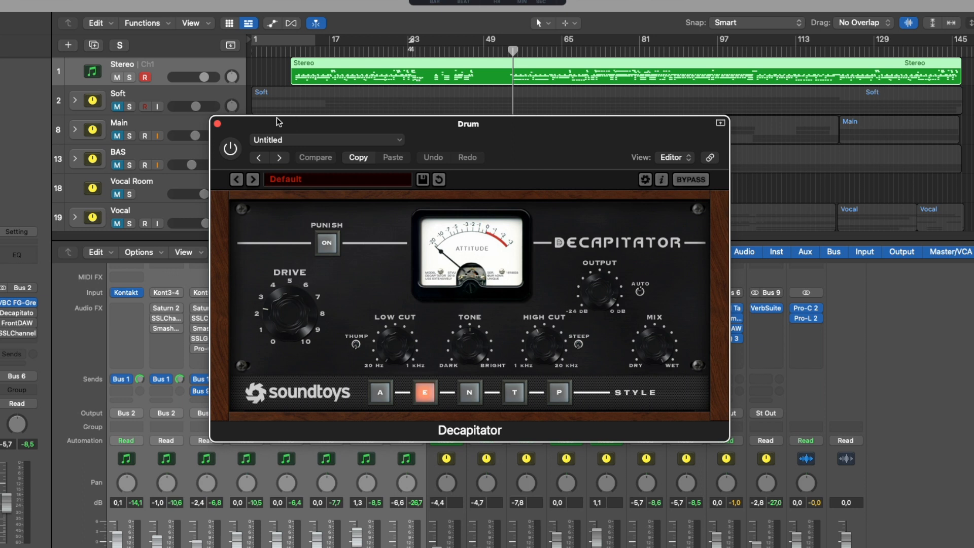
Step: Compare Decapitator on and off on the Drum bus during playback, leaving it enabled
{"action": "left_click", "coordinate": [234, 151]}
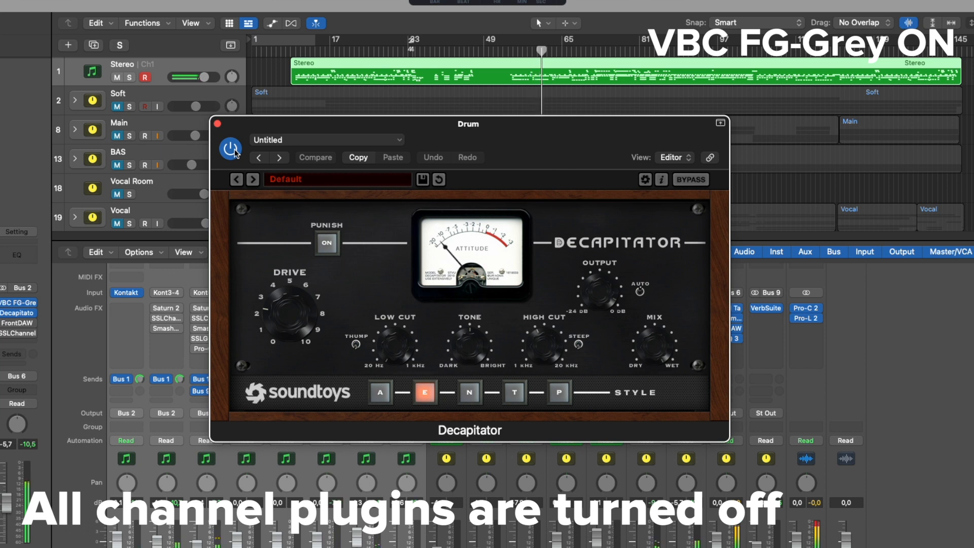
{"action": "left_click", "coordinate": [231, 149]}
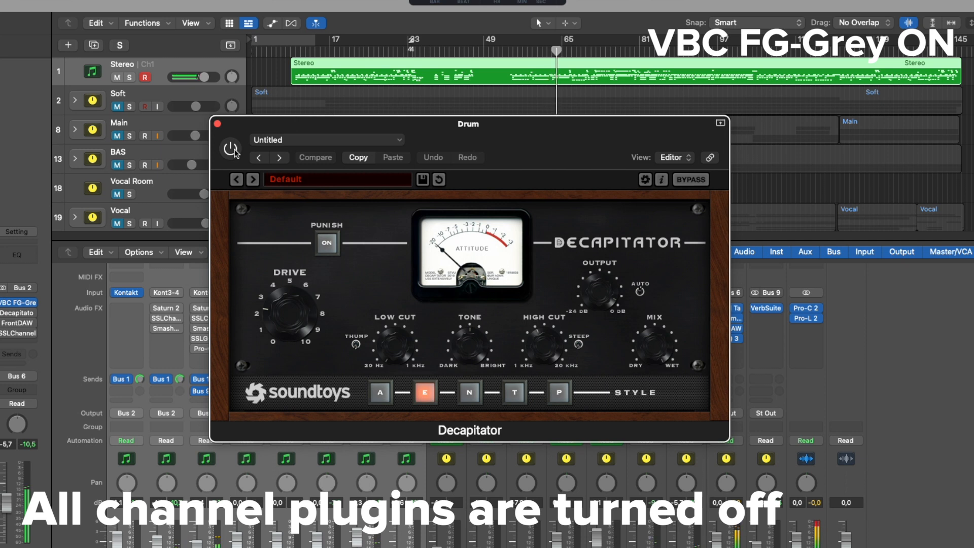
{"action": "left_click", "coordinate": [231, 149]}
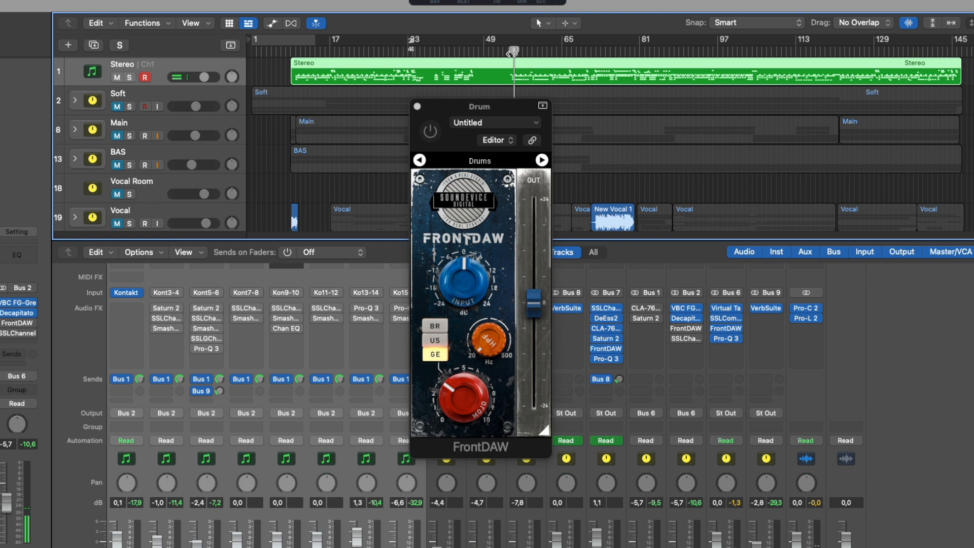
Step: Compare FrontDAW on and off on the Drum bus during playback, leaving it enabled
{"action": "left_click", "coordinate": [429, 133]}
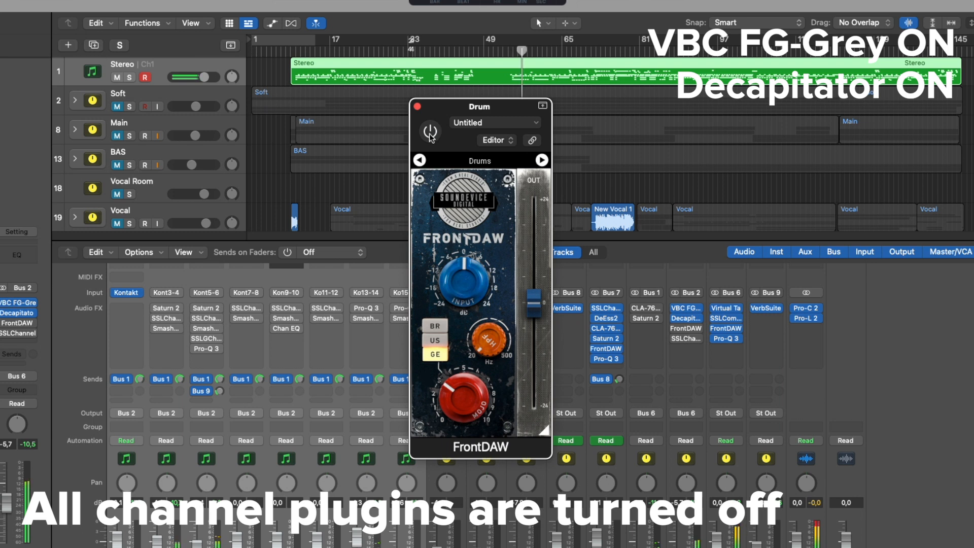
{"action": "left_click", "coordinate": [429, 133]}
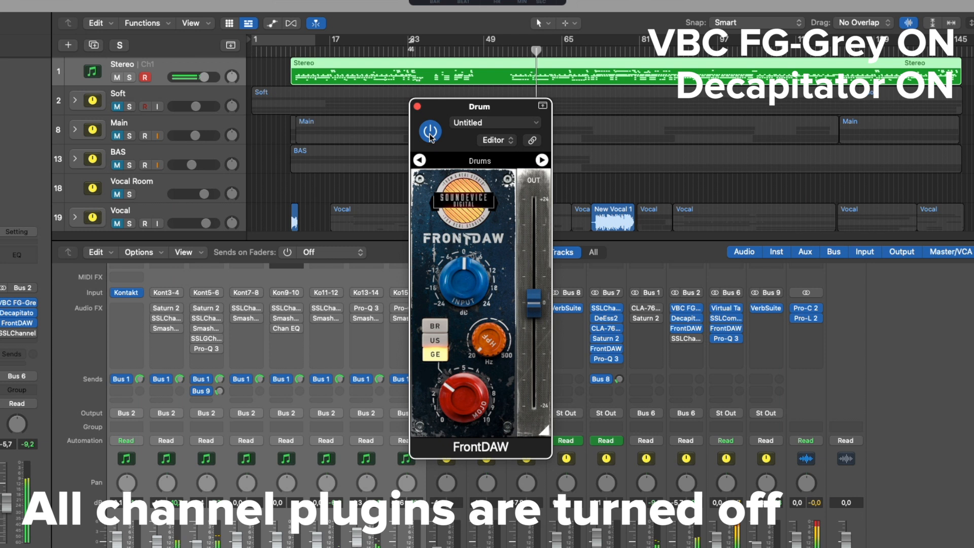
{"action": "left_click", "coordinate": [430, 133]}
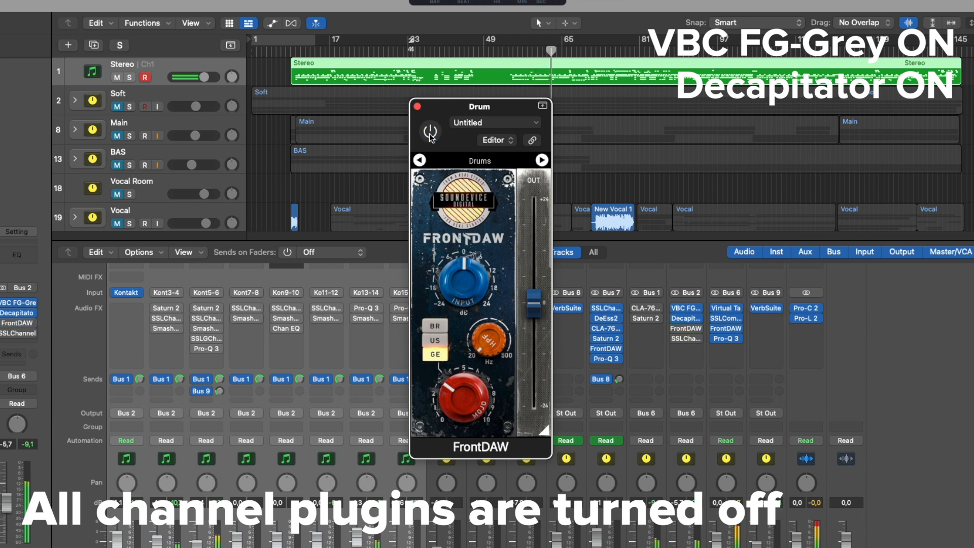
{"action": "left_click", "coordinate": [430, 133]}
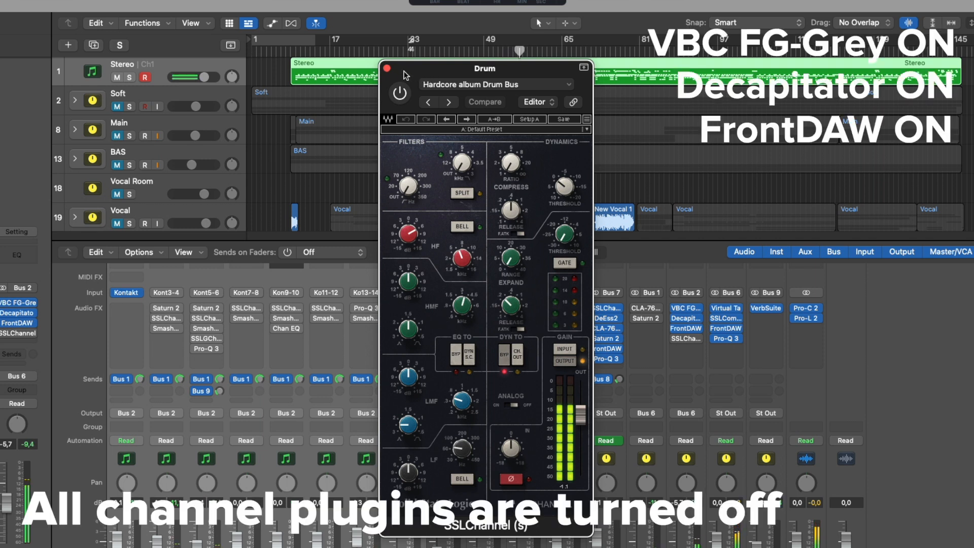
Step: Compare SSLChannel on and off on the Drum bus, then the bus's whole plug-in chain, leaving all four plug-ins enabled
{"action": "left_click", "coordinate": [399, 93]}
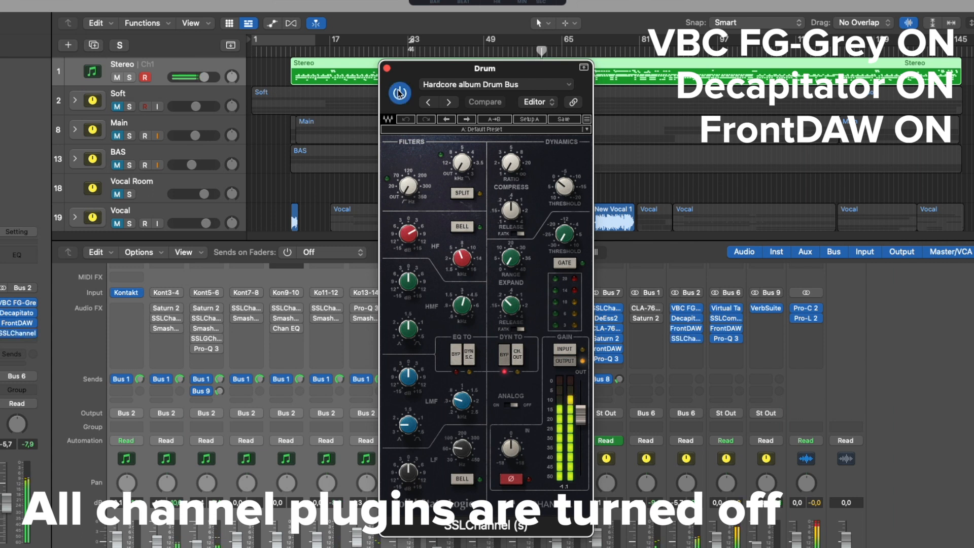
{"action": "left_click", "coordinate": [399, 93]}
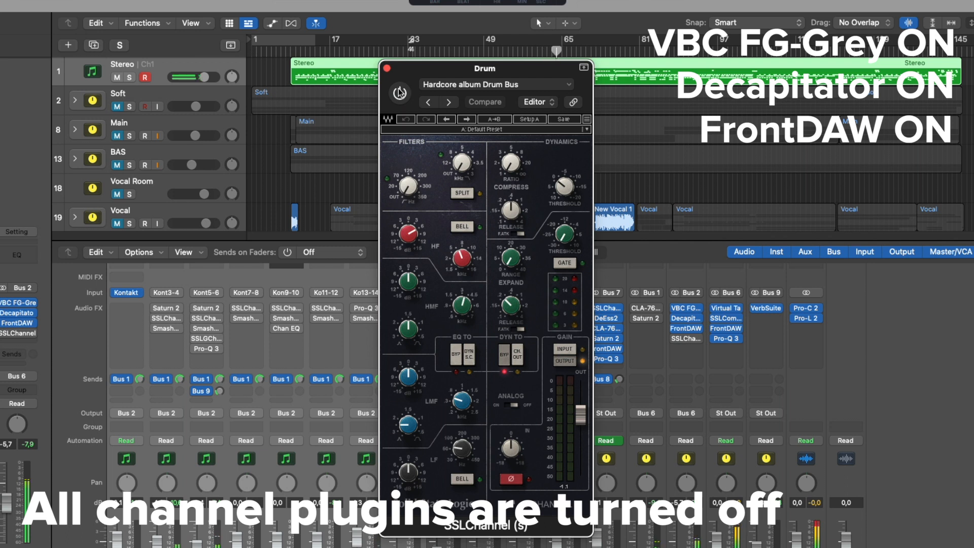
{"action": "left_click", "coordinate": [399, 93]}
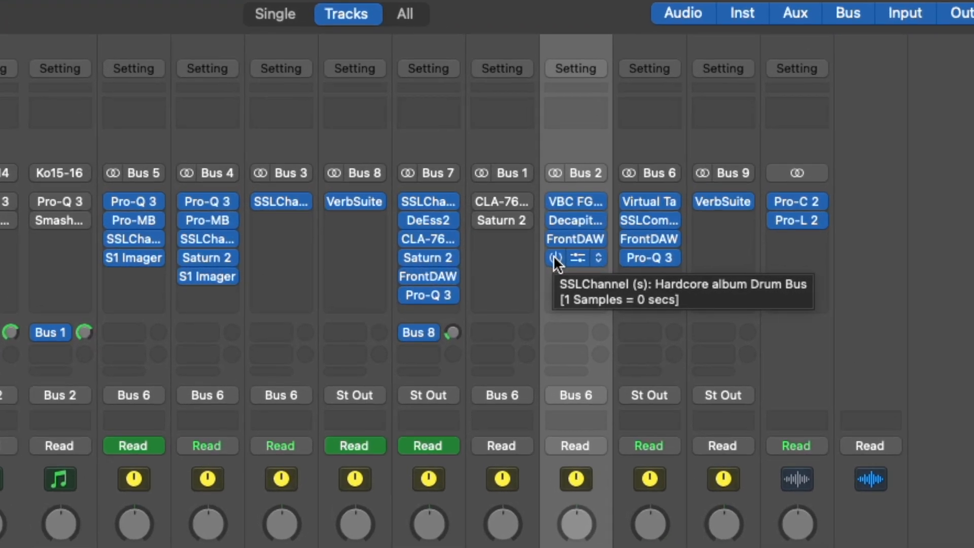
{"action": "left_click_drag", "start_coordinate": [554, 255], "coordinate": [550, 202]}
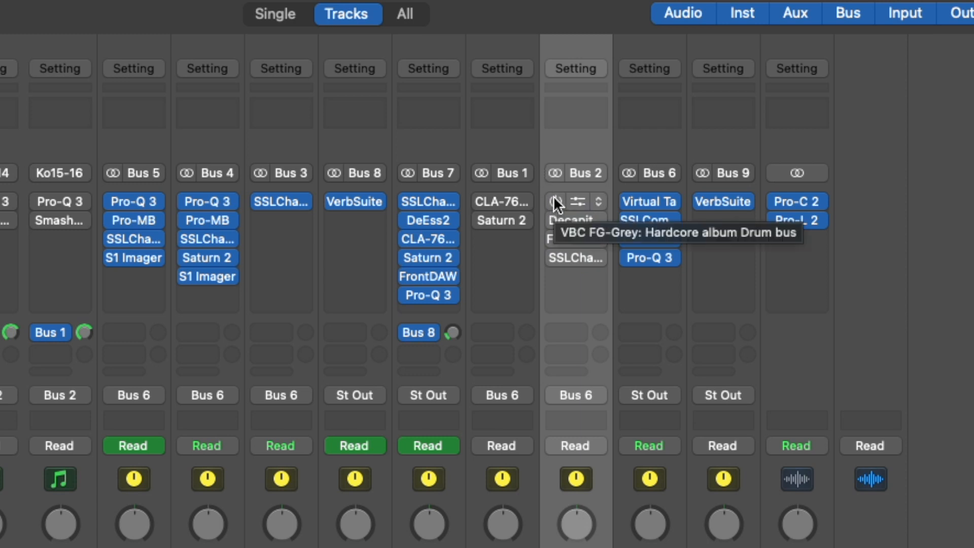
{"action": "left_click_drag", "start_coordinate": [554, 199], "coordinate": [553, 252]}
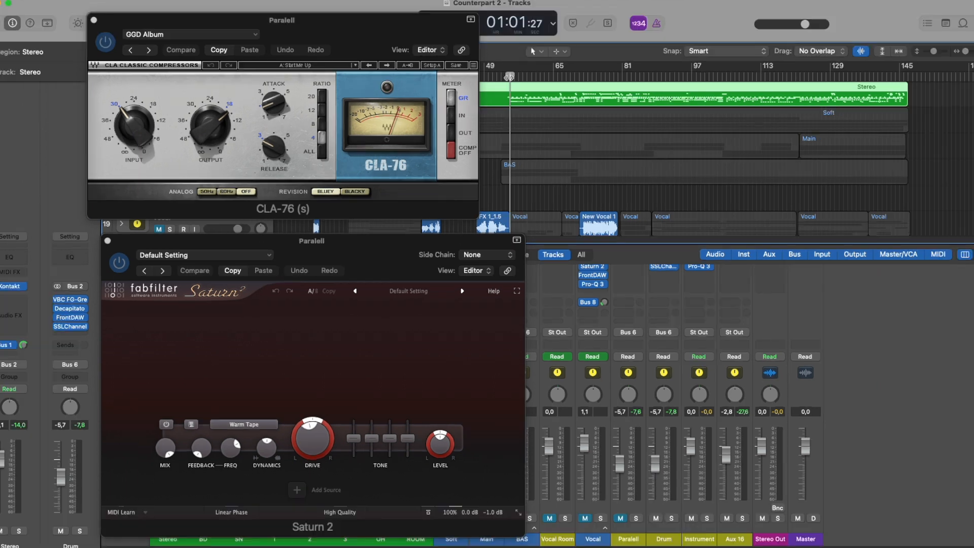
Step: Play the song and compare the Paralell bus unmuted and muted, leaving it unmuted
{"action": "key", "text": "space"}
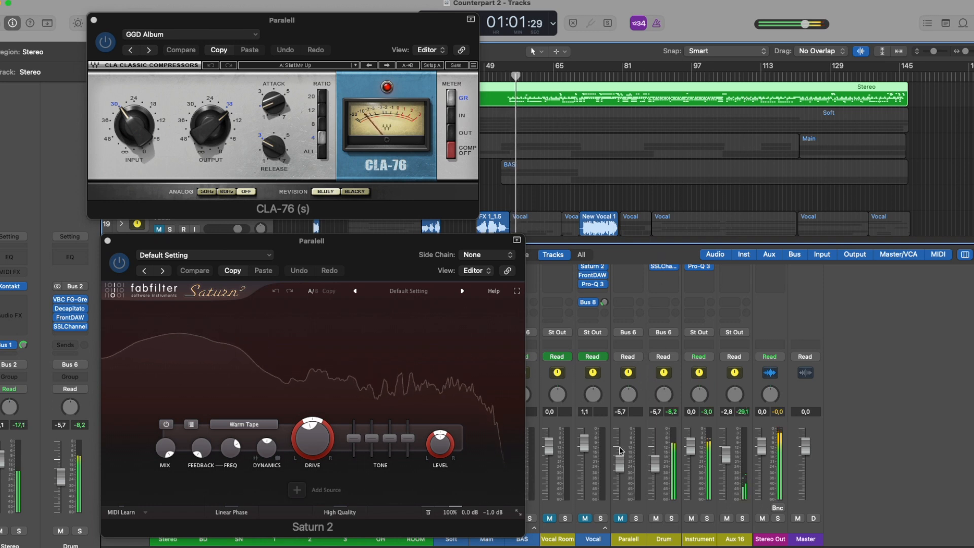
{"action": "left_click", "coordinate": [620, 518]}
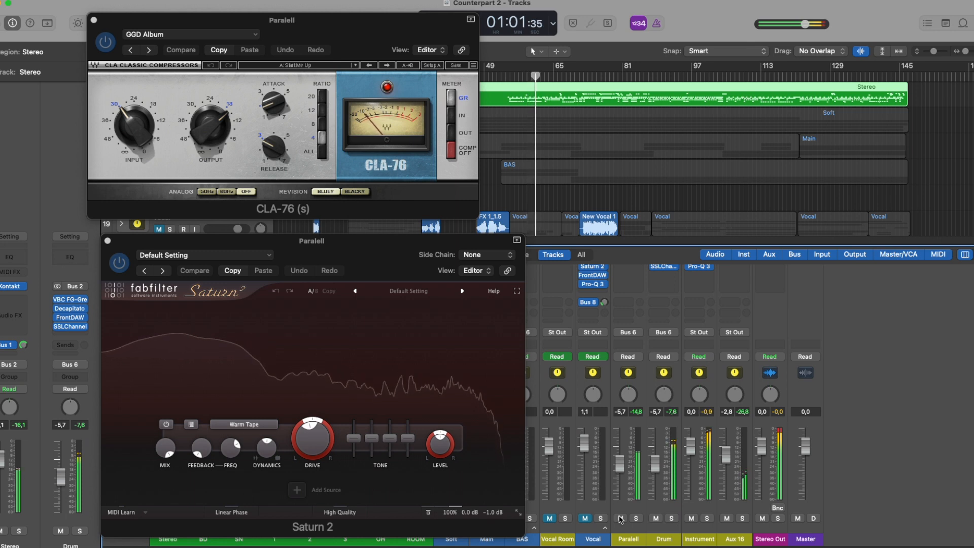
{"action": "left_click", "coordinate": [621, 519]}
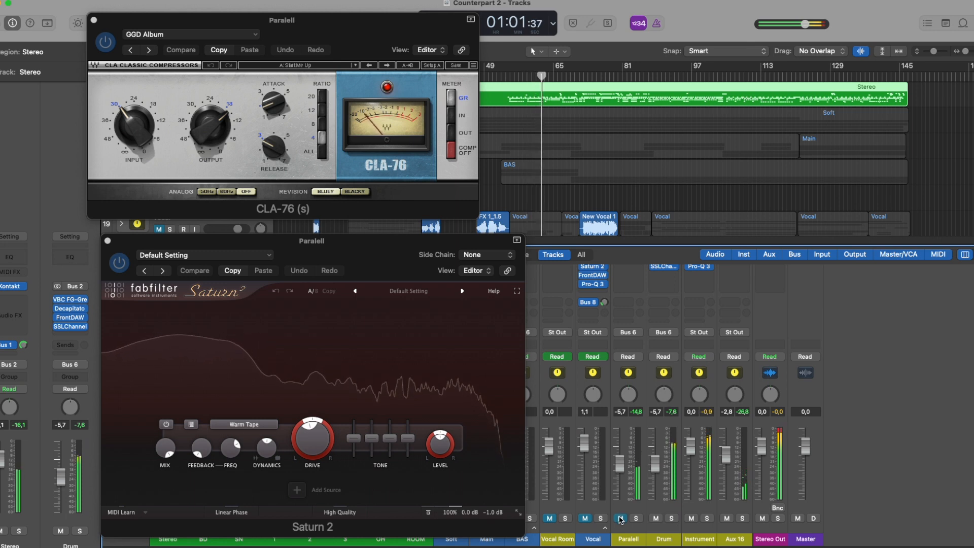
{"action": "left_click", "coordinate": [621, 519]}
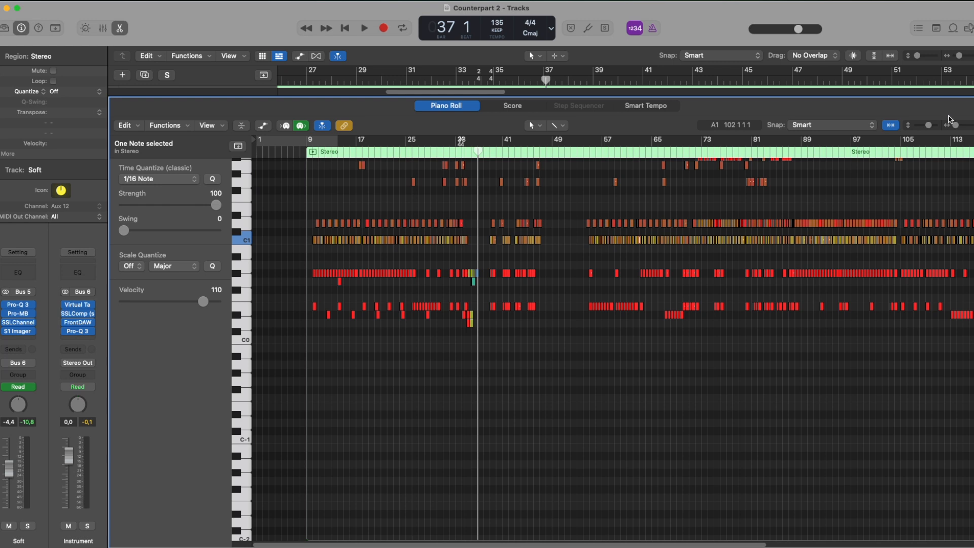
{"action": "left_click_drag", "start_coordinate": [956, 125], "coordinate": [963, 128]}
{"action": "scroll", "coordinate": [544, 316], "scroll_direction": "up", "scroll_amount": 5}
{"action": "scroll", "coordinate": [544, 315], "scroll_direction": "left", "scroll_amount": 5}
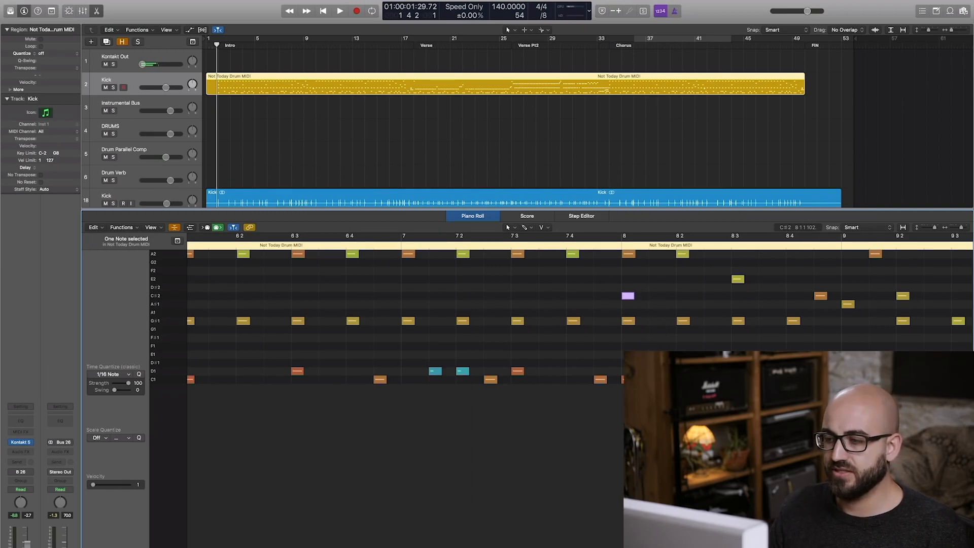
Step: Raise the velocity of the C#2 note at bar 8 of the Not Today Drum MIDI region to 71
{"action": "left_click_drag", "start_coordinate": [629, 297], "coordinate": [629, 239]}
{"action": "scroll", "coordinate": [550, 303], "scroll_direction": "down", "scroll_amount": 10}
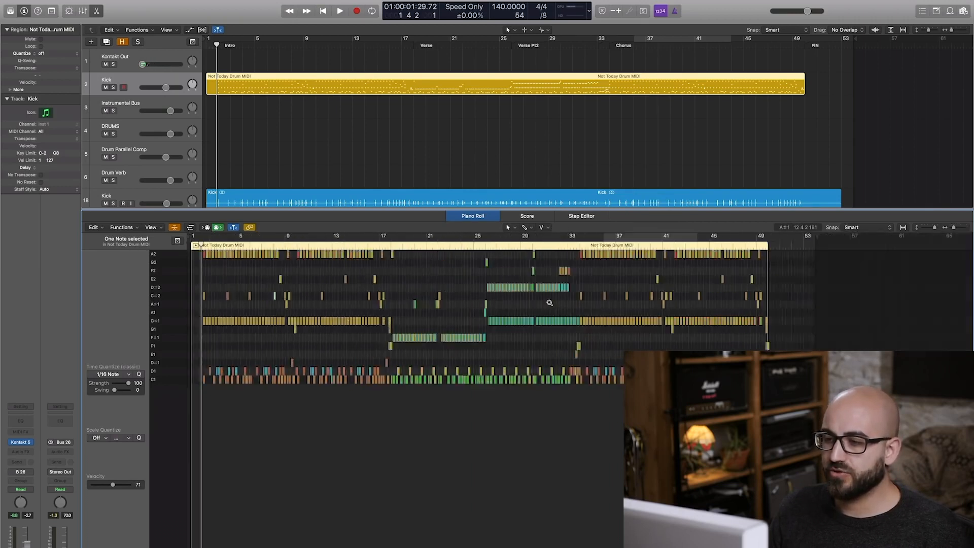
{"action": "scroll", "coordinate": [550, 303], "scroll_direction": "down", "scroll_amount": 3}
{"action": "scroll", "coordinate": [549, 303], "scroll_direction": "up", "scroll_amount": 4}
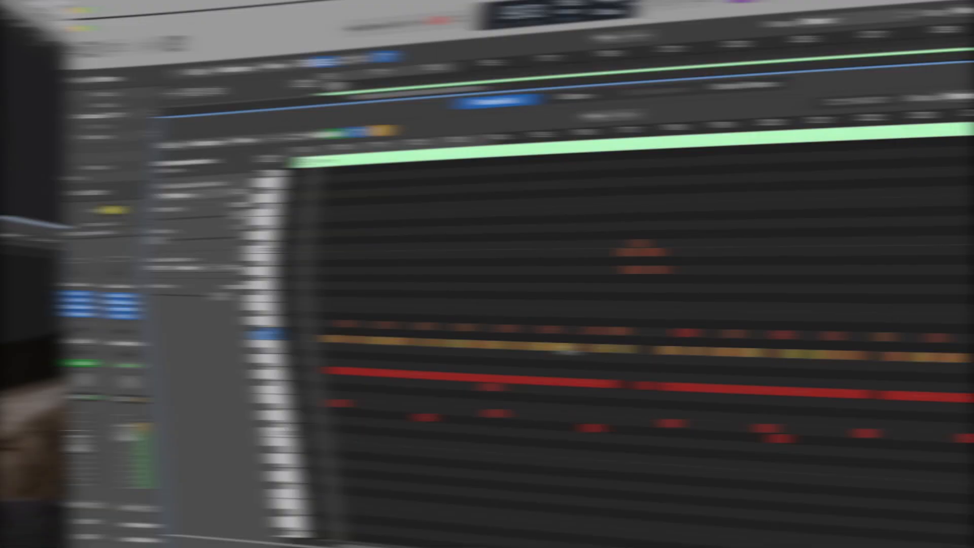
Step: Check the velocities of individual drum notes along the Stereo region, and open the editing functions for the upper notes around bars 76 to 79
{"action": "left_click", "coordinate": [568, 254]}
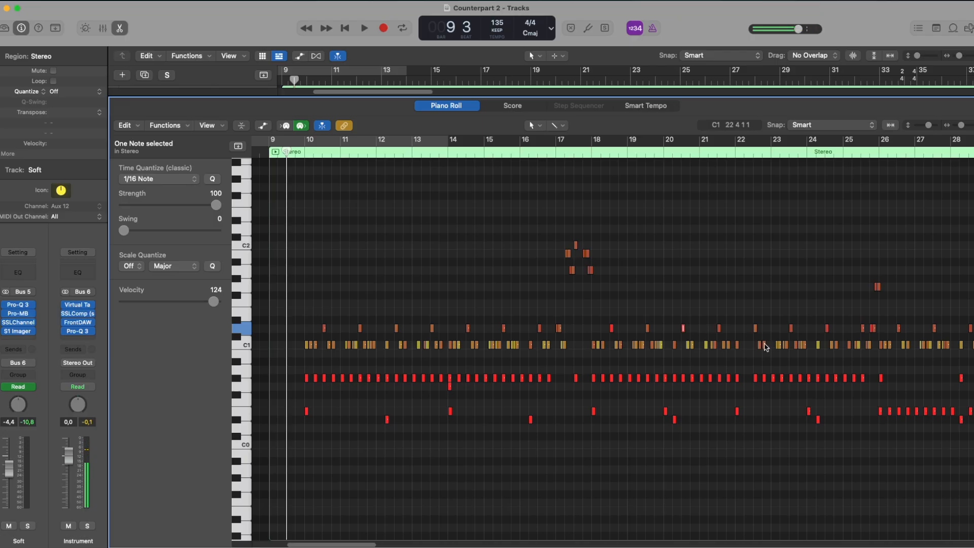
{"action": "left_click", "coordinate": [765, 345]}
{"action": "scroll", "coordinate": [723, 311], "scroll_direction": "right", "scroll_amount": 10}
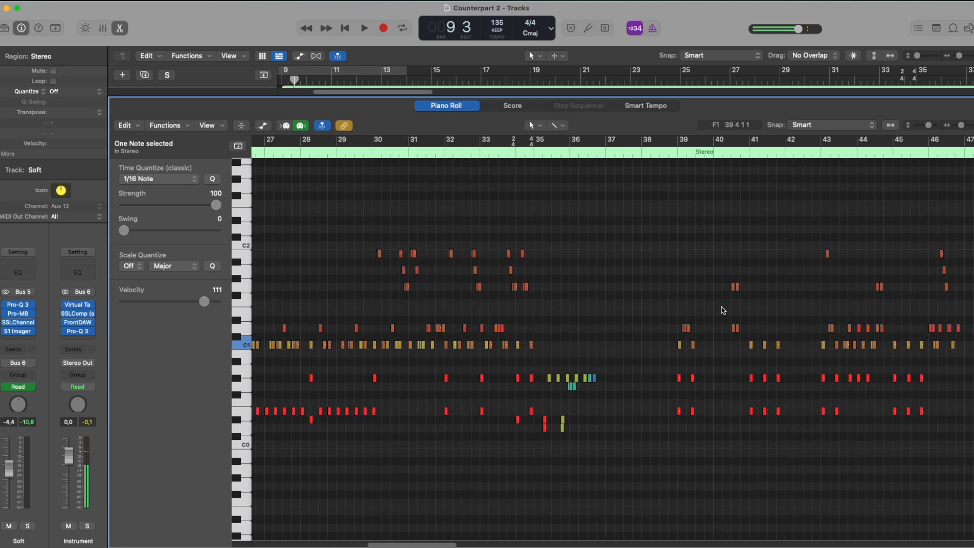
{"action": "scroll", "coordinate": [723, 310], "scroll_direction": "right", "scroll_amount": 2}
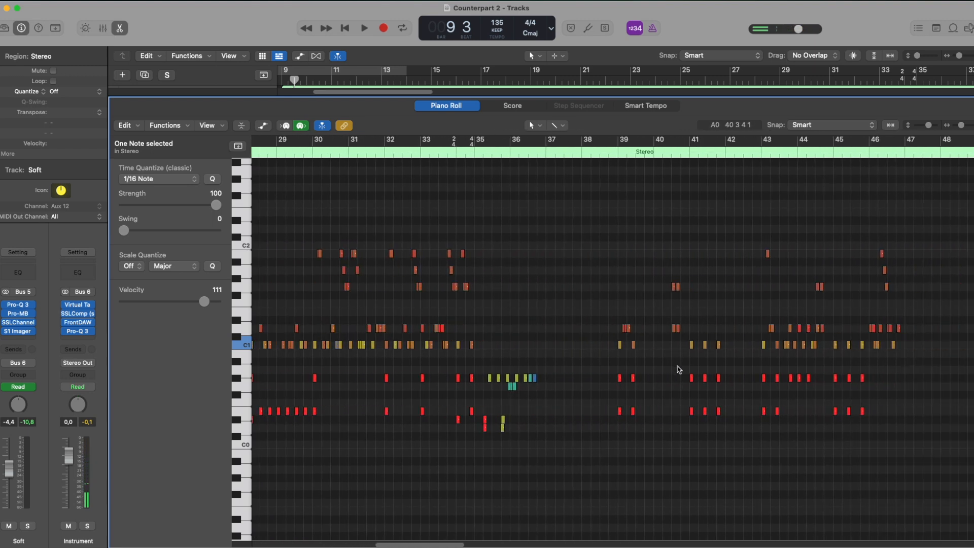
{"action": "scroll", "coordinate": [679, 369], "scroll_direction": "right", "scroll_amount": 15}
{"action": "scroll", "coordinate": [675, 357], "scroll_direction": "right", "scroll_amount": 8}
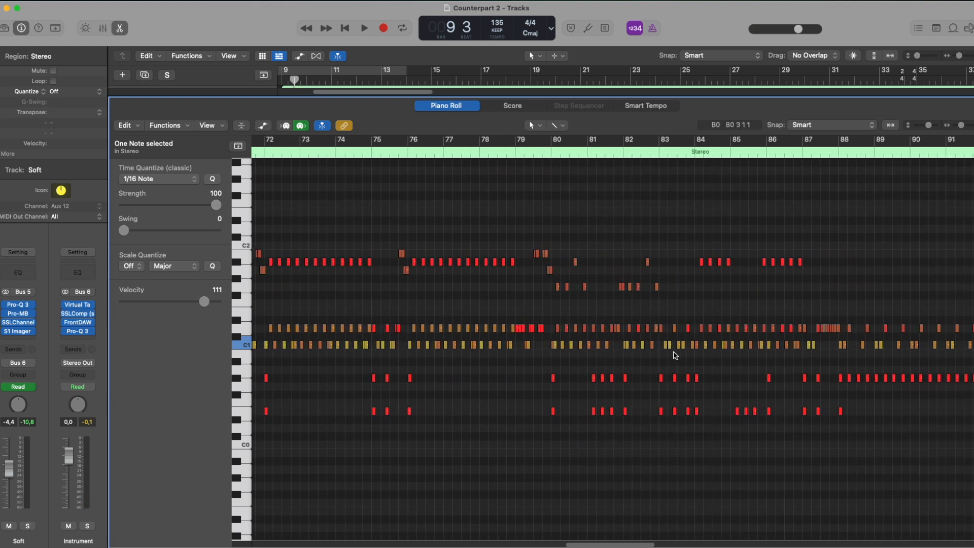
{"action": "left_click_drag", "start_coordinate": [414, 251], "coordinate": [517, 287]}
{"action": "left_click", "coordinate": [184, 127]}
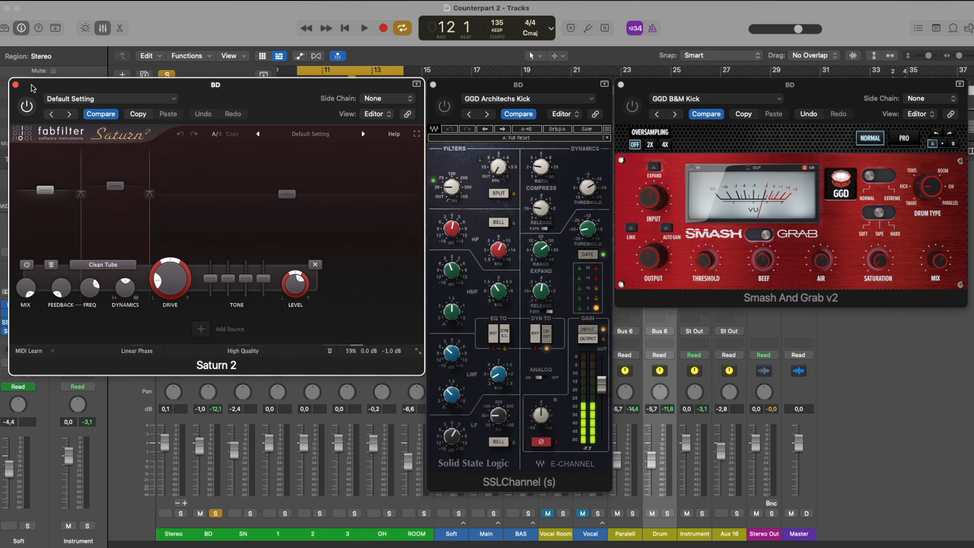
Step: Enable Saturn 2 on the BD channel while the looped section plays, and stop playback
{"action": "key", "text": "space"}
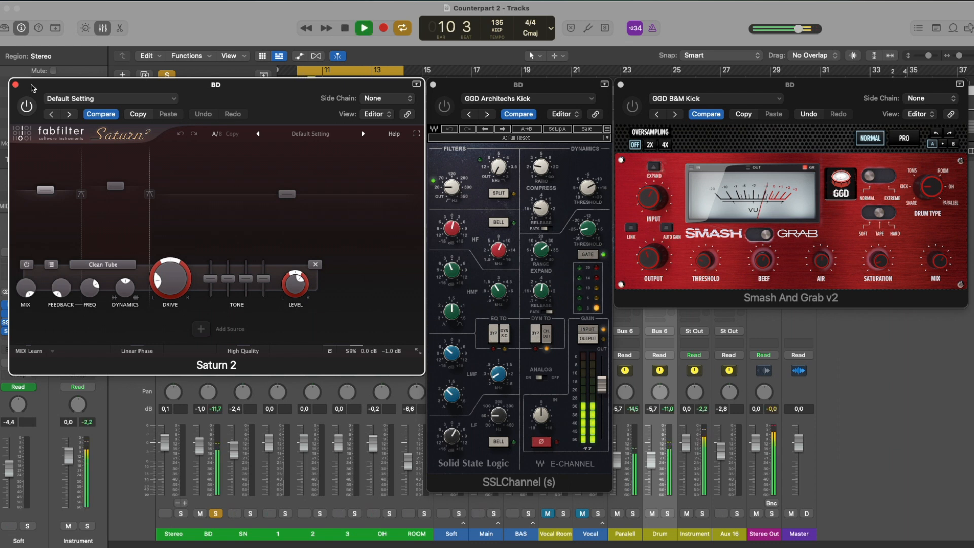
{"action": "left_click", "coordinate": [18, 112]}
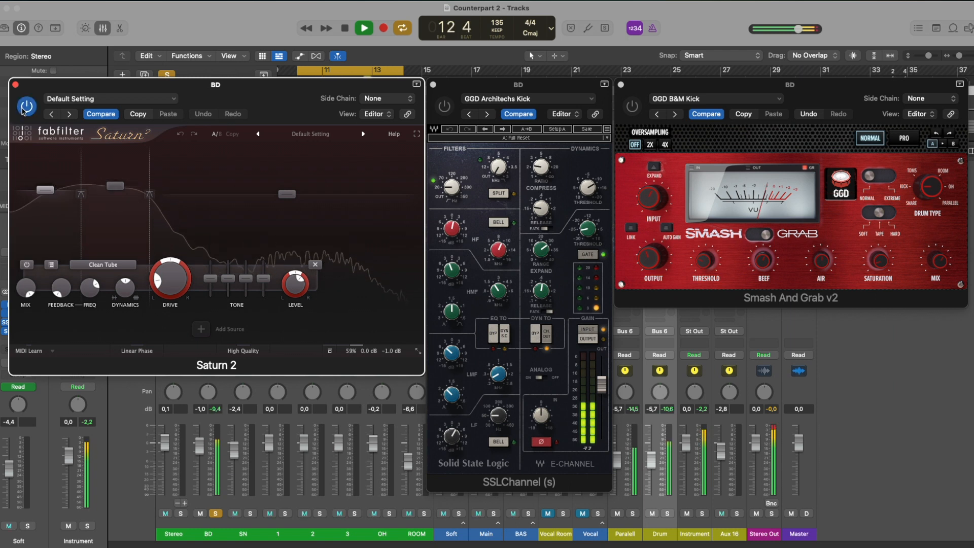
{"action": "key", "text": "space"}
Step: Enable SSLChannel on the BD channel while the looped section plays, and stop playback
{"action": "left_click", "coordinate": [456, 85]}
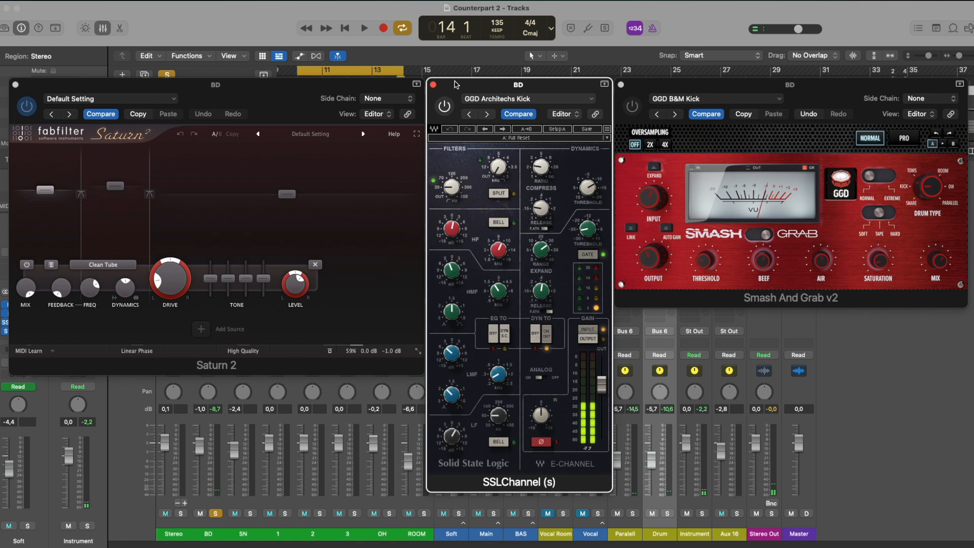
{"action": "key", "text": "space"}
{"action": "left_click", "coordinate": [444, 106]}
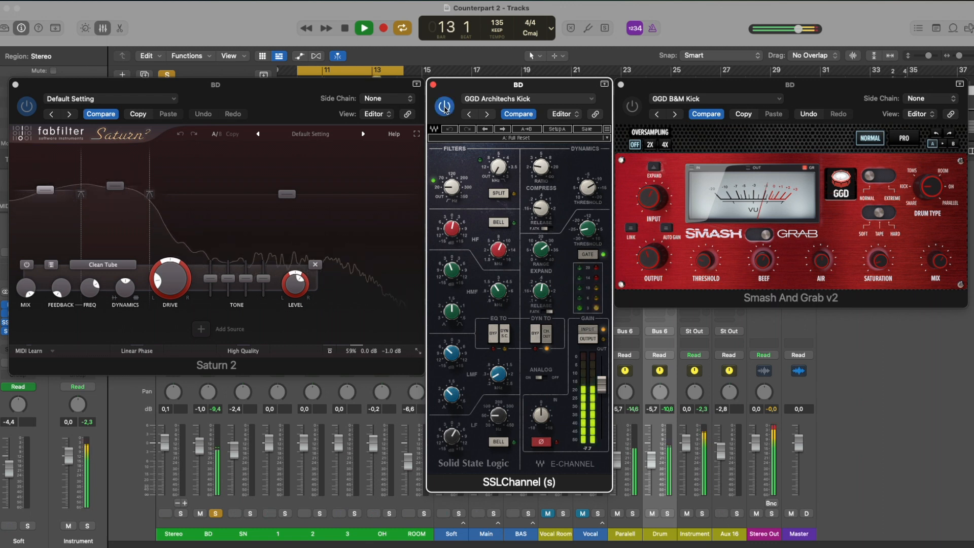
{"action": "key", "text": "space"}
Step: Enable Smash And Grab v2 on the BD channel while the looped section plays, and stop playback
{"action": "left_click", "coordinate": [633, 107]}
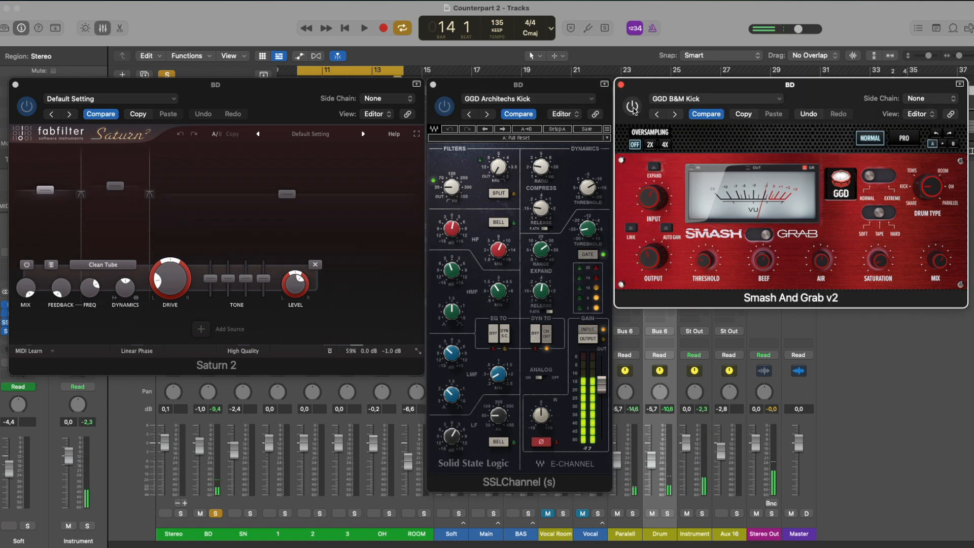
{"action": "key", "text": "space"}
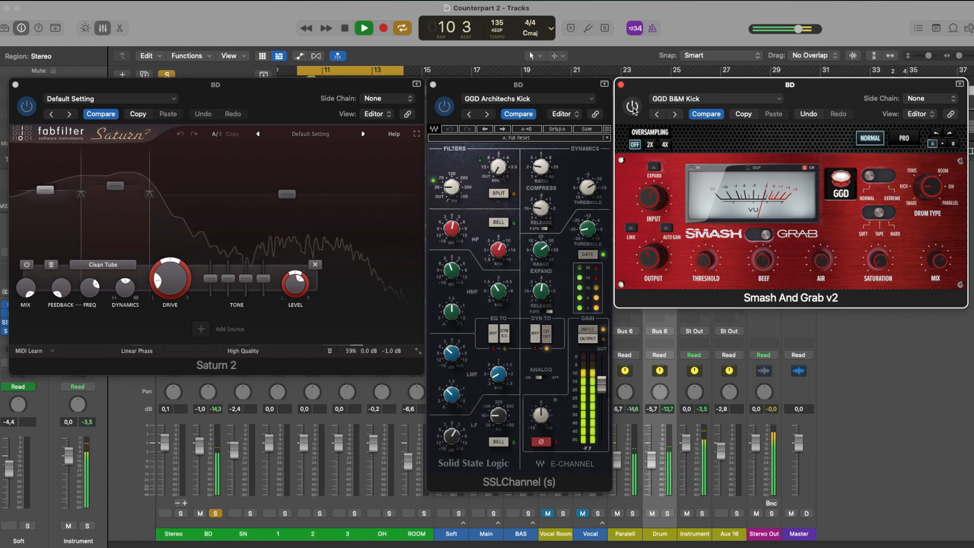
{"action": "left_click", "coordinate": [633, 107]}
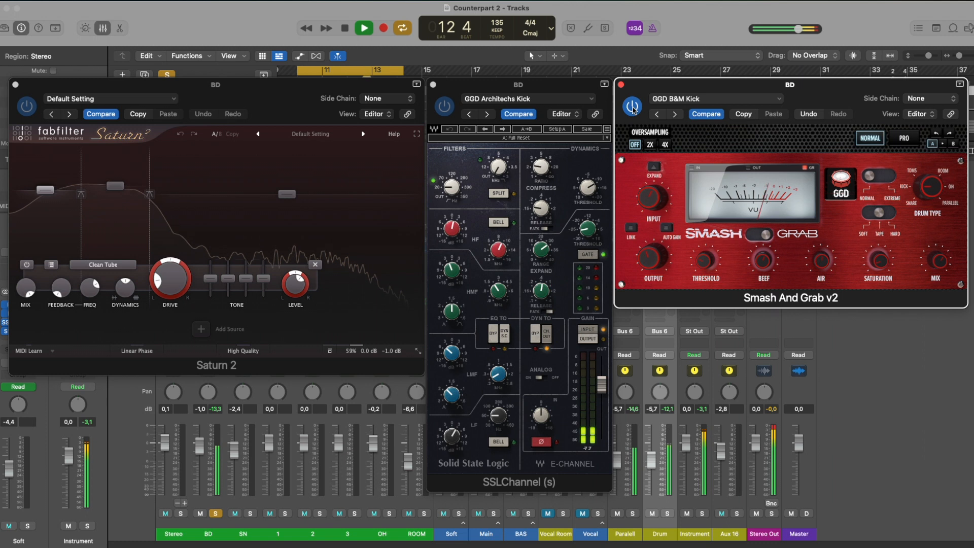
{"action": "key", "text": "space"}
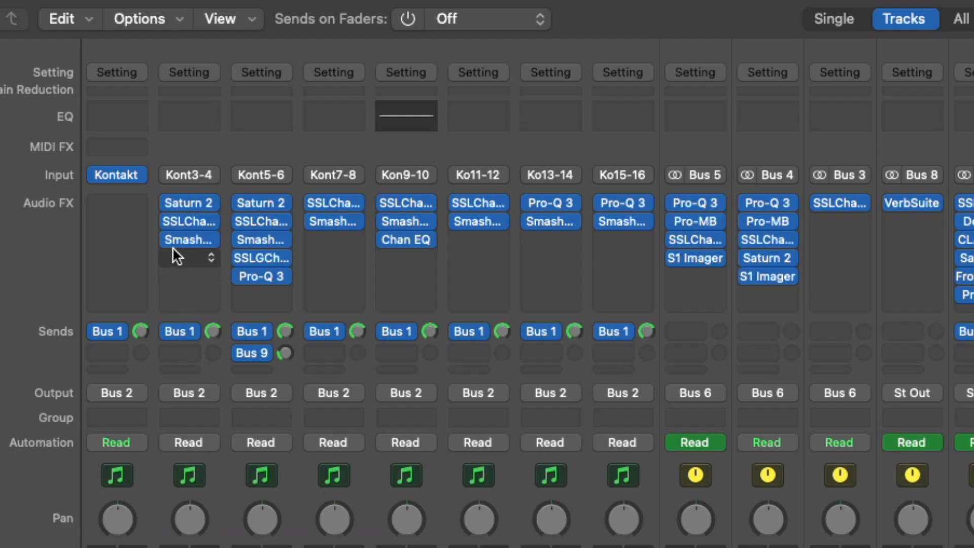
Step: Bypass Smash And Grab v2, SSLChannel and Saturn 2 on the BD channel to hear the unprocessed kick
{"action": "left_click", "coordinate": [169, 240]}
{"action": "left_click", "coordinate": [169, 221]}
{"action": "left_click", "coordinate": [169, 203]}
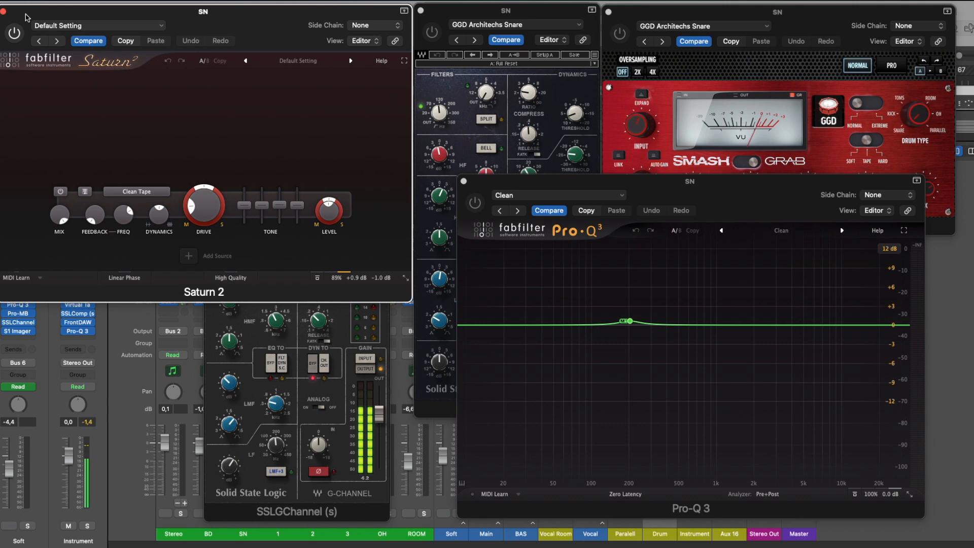
Step: Enable Saturn 2 and SSLChannel on the SN channel one after the other, listening to each during the demonstration
{"action": "left_click", "coordinate": [15, 34]}
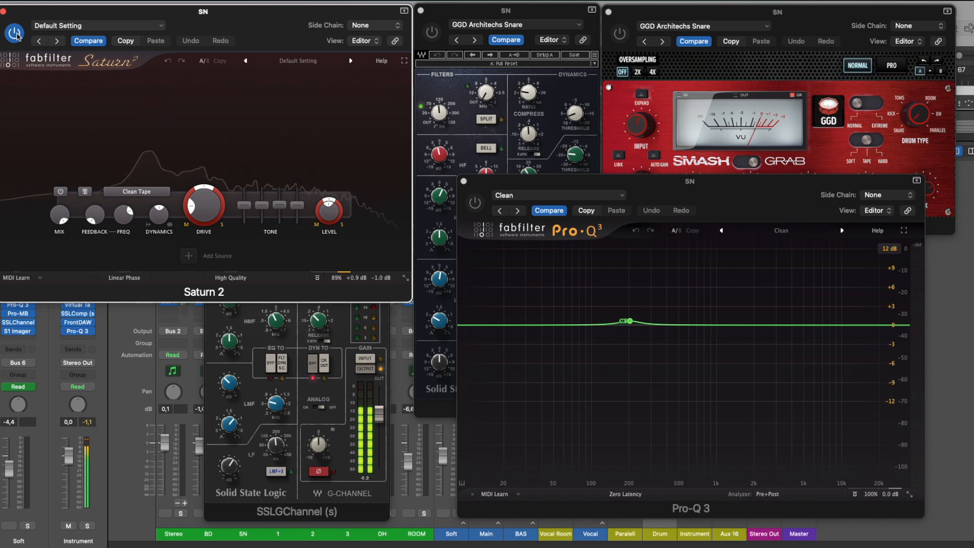
{"action": "left_click", "coordinate": [439, 19]}
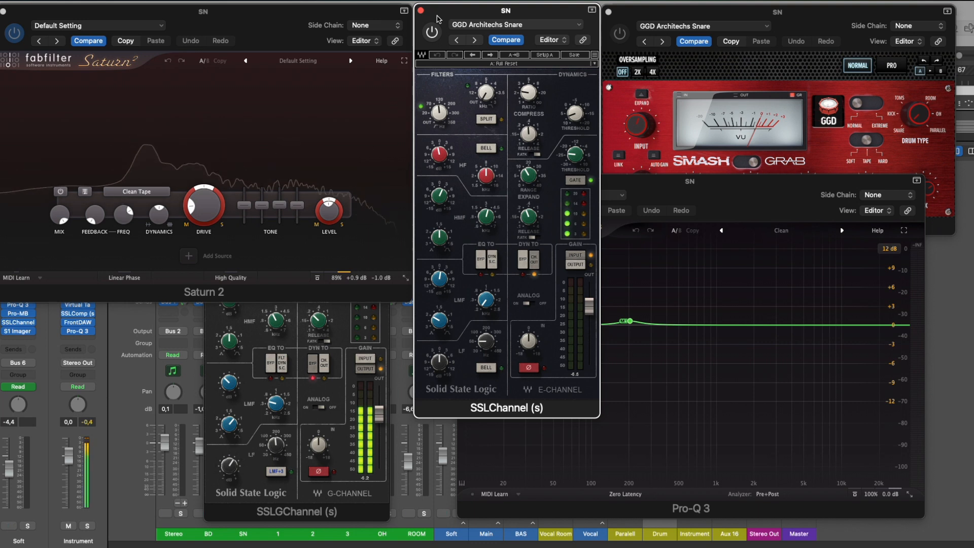
{"action": "left_click", "coordinate": [433, 31]}
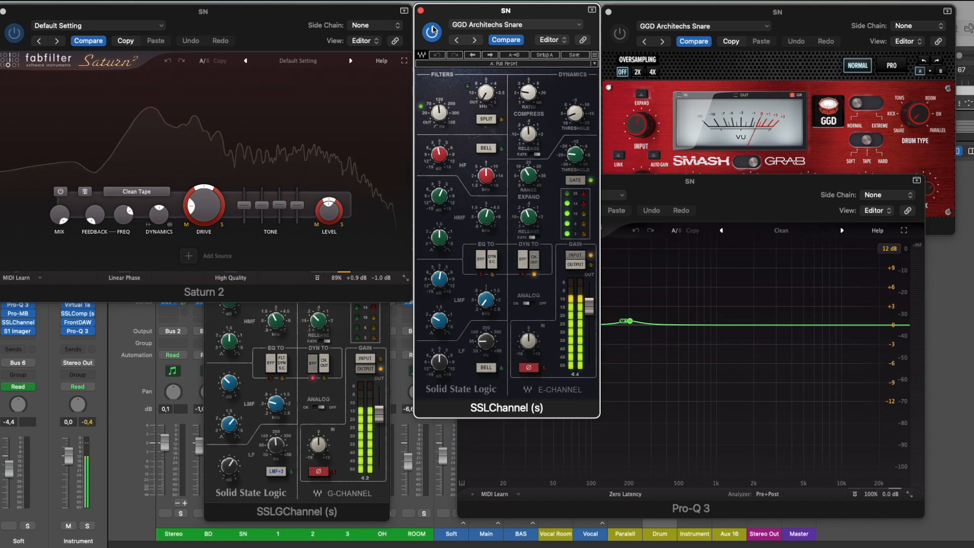
Step: Enable the remaining SN channel plug-ins in order: Smash And Grab v2, SSLGChannel and Pro-Q 3
{"action": "left_click", "coordinate": [623, 25]}
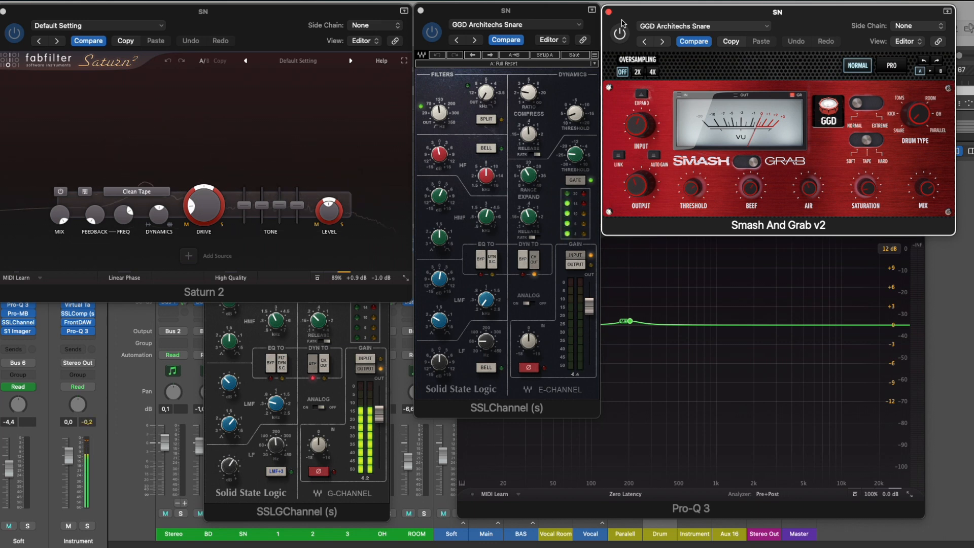
{"action": "left_click", "coordinate": [620, 33]}
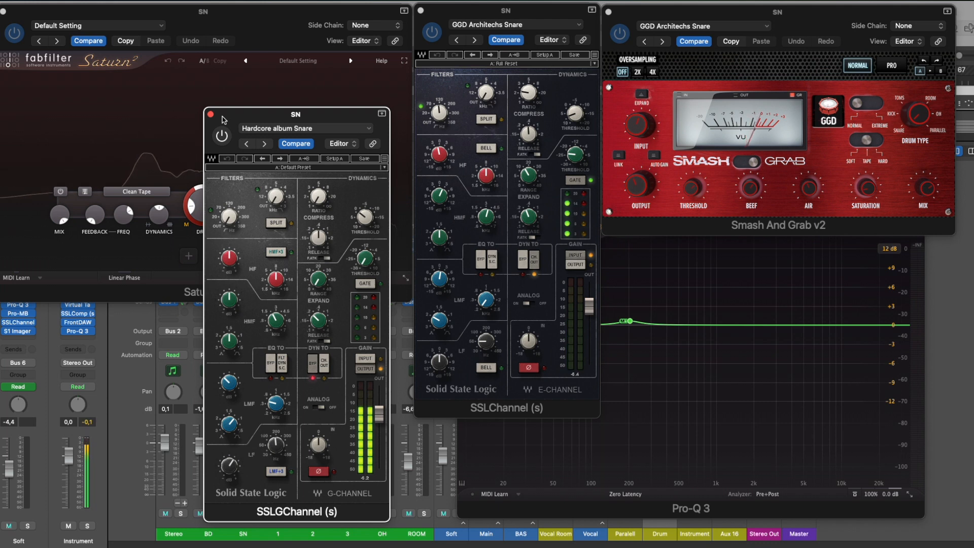
{"action": "left_click", "coordinate": [223, 135]}
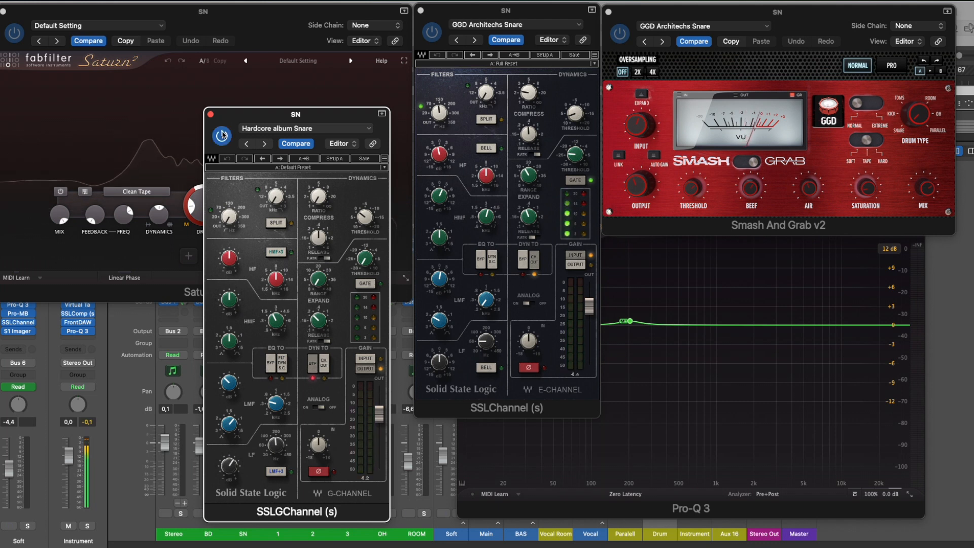
{"action": "left_click", "coordinate": [663, 248]}
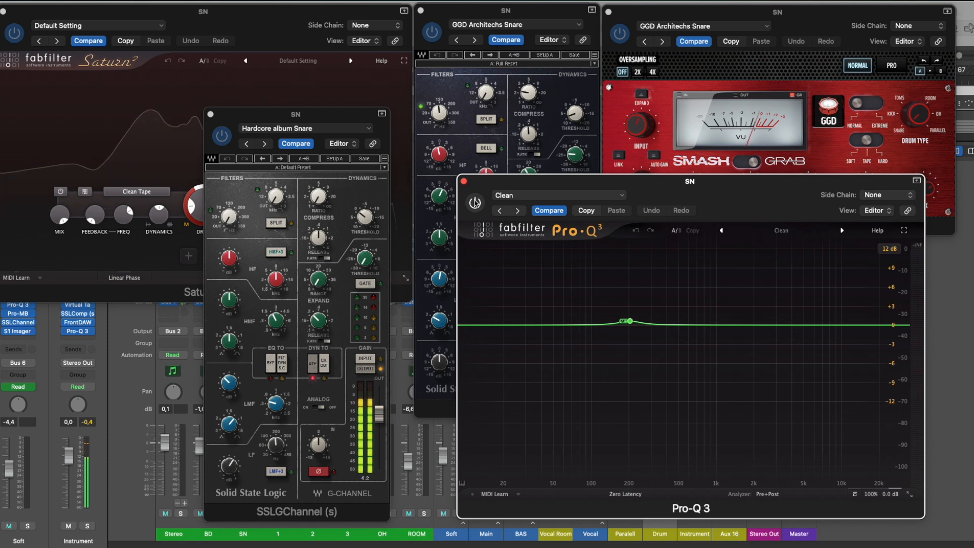
{"action": "left_click", "coordinate": [475, 203]}
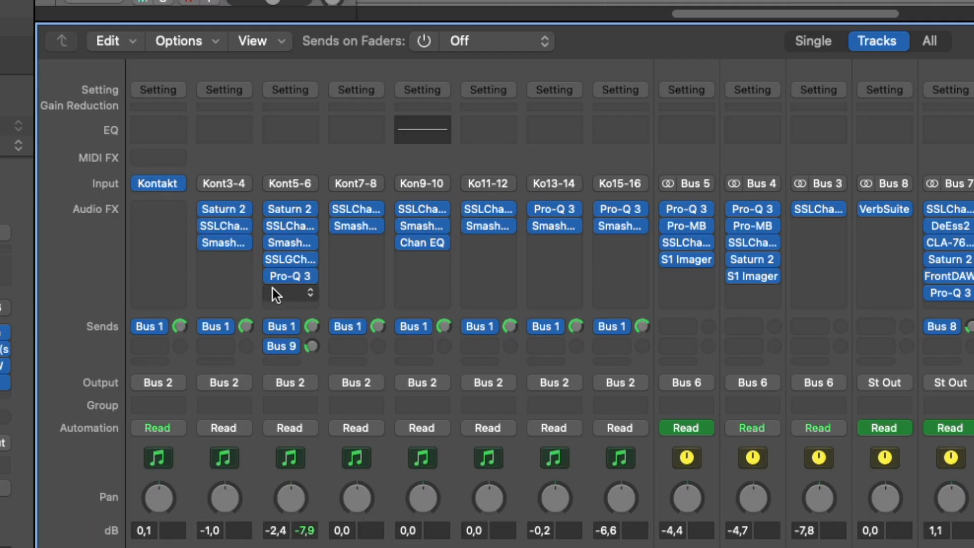
Step: Compare the snare with and without processing by bypassing all plug-ins on the SN channel and re-enabling them
{"action": "mouse_move", "coordinate": [273, 279]}
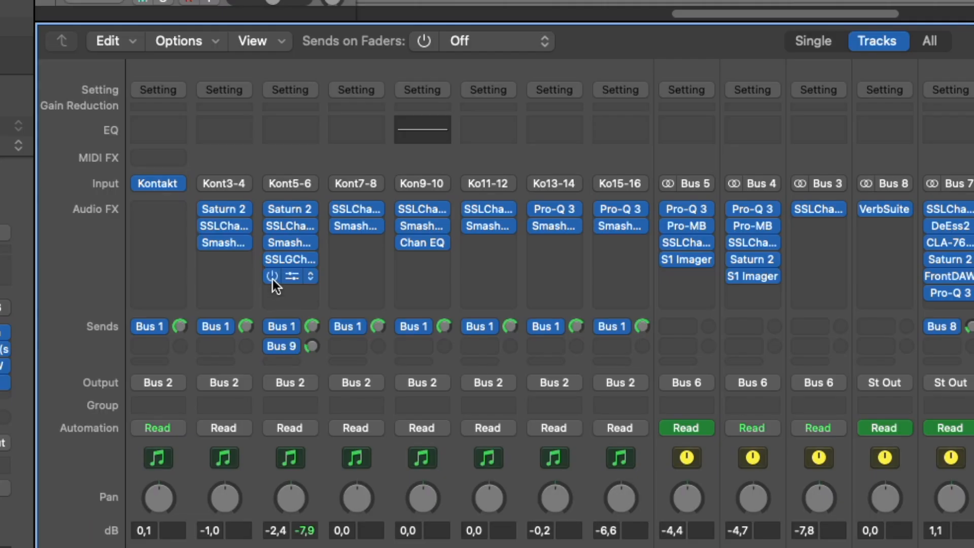
{"action": "left_click", "coordinate": [273, 276], "text": "alt"}
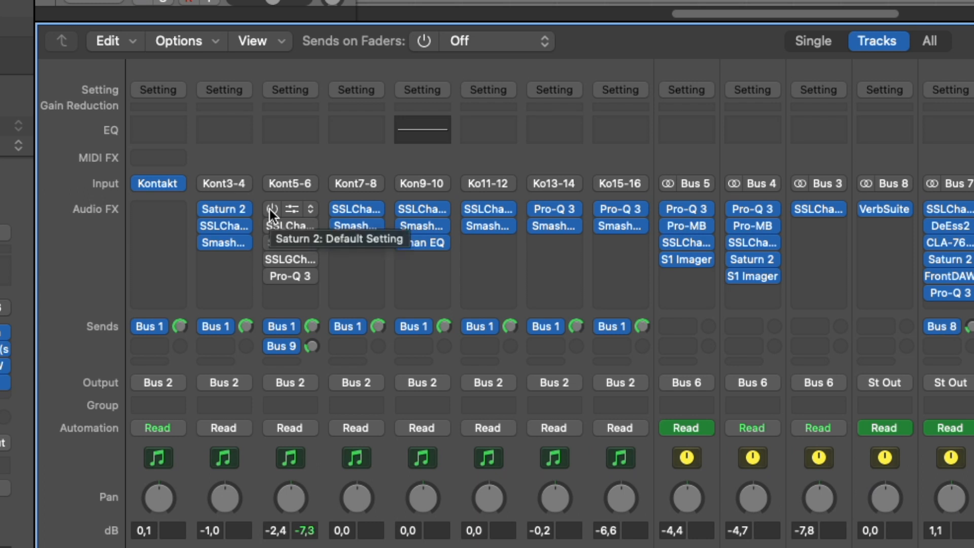
{"action": "left_click", "coordinate": [270, 209], "text": "alt"}
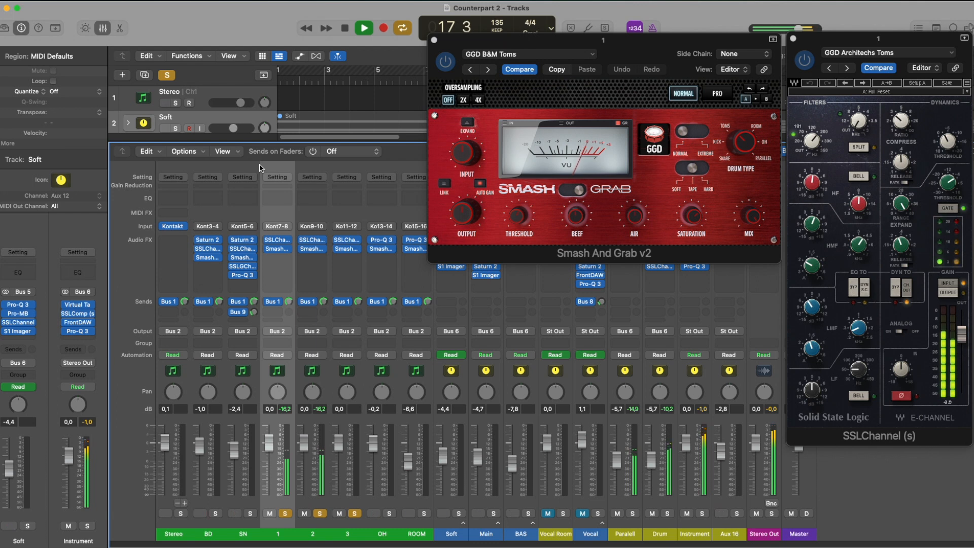
Step: Enable Pro-Q 3 and Smash And Grab v2 on the soloed OH channel while the looped section plays
{"action": "key", "text": "space"}
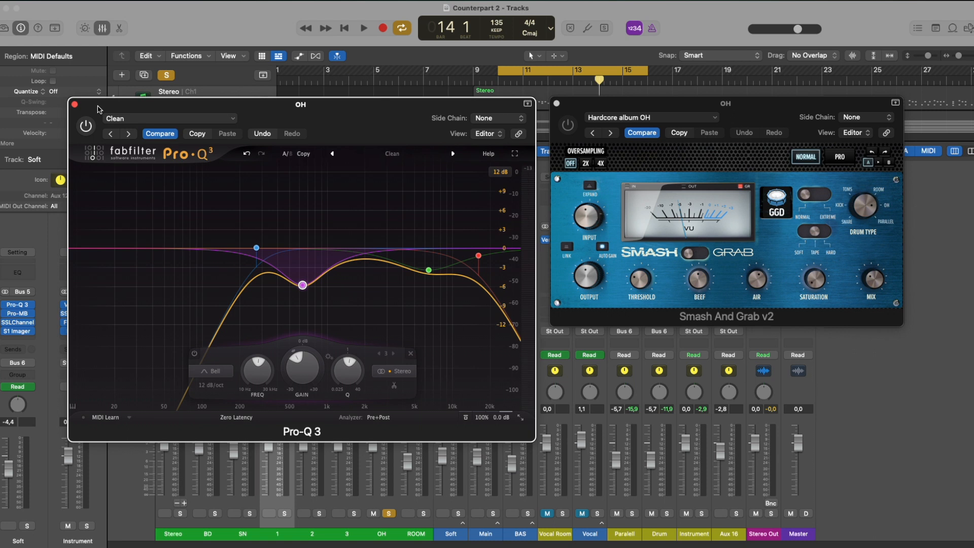
{"action": "key", "text": "space"}
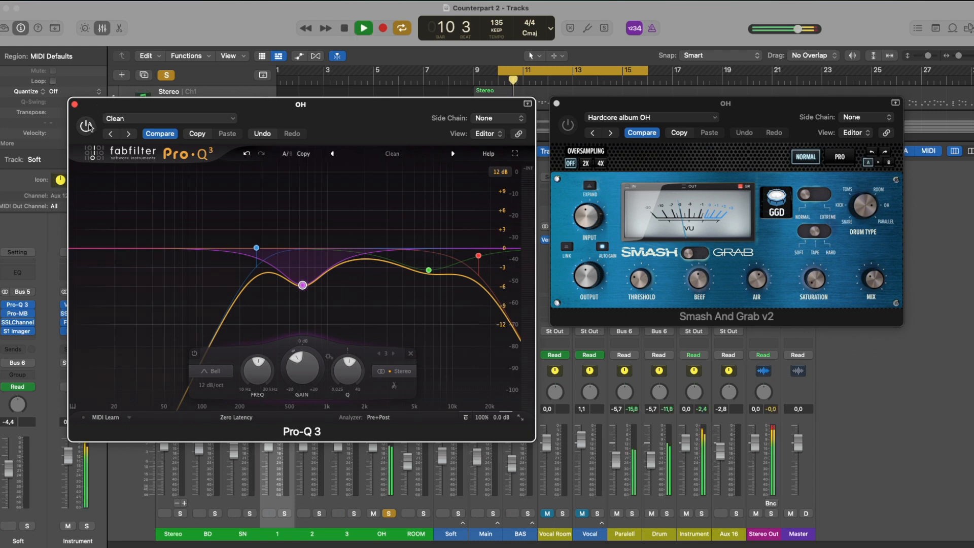
{"action": "left_click", "coordinate": [89, 127]}
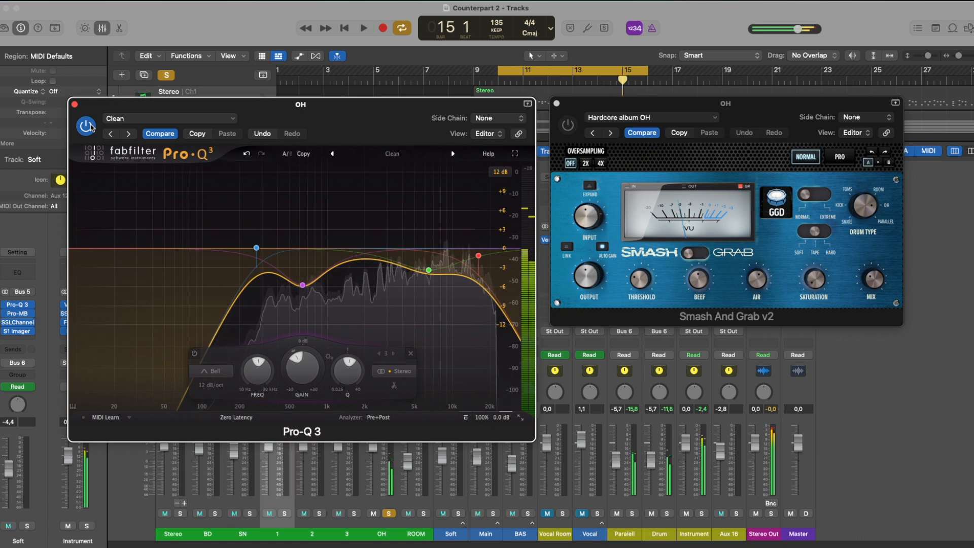
{"action": "left_click", "coordinate": [571, 111]}
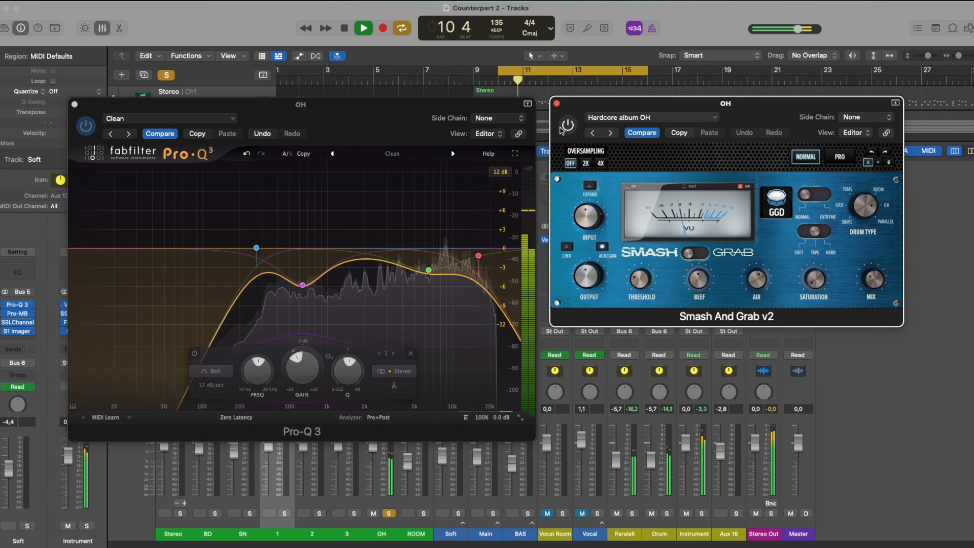
{"action": "left_click", "coordinate": [568, 125]}
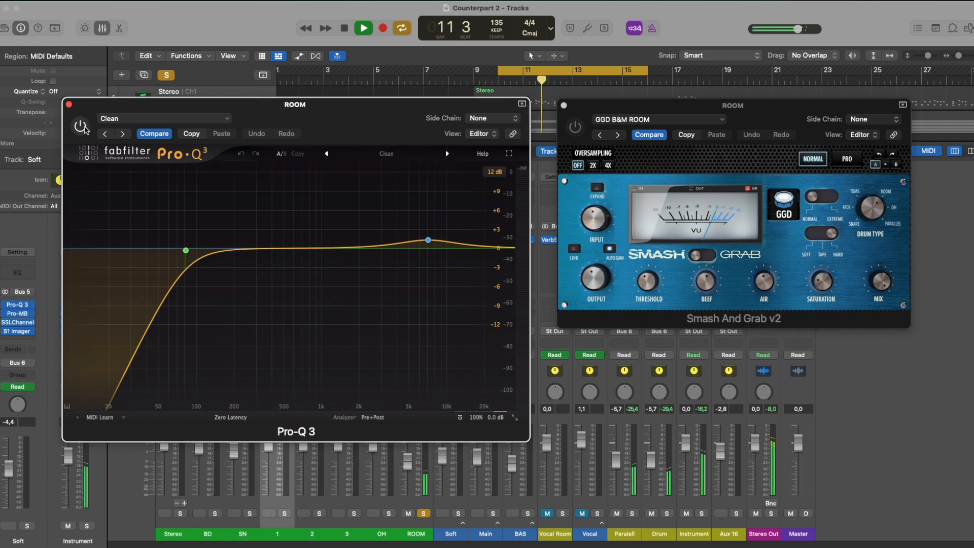
Step: Enable Pro-Q 3 and Smash And Grab v2 on the soloed ROOM channel while listening to the looped section
{"action": "left_click", "coordinate": [86, 127]}
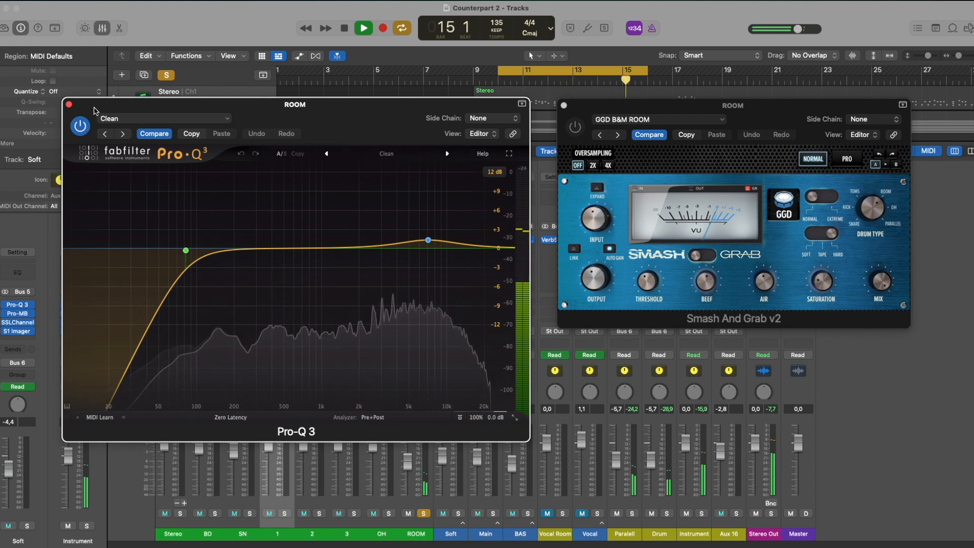
{"action": "key", "text": "space"}
{"action": "left_click", "coordinate": [578, 110]}
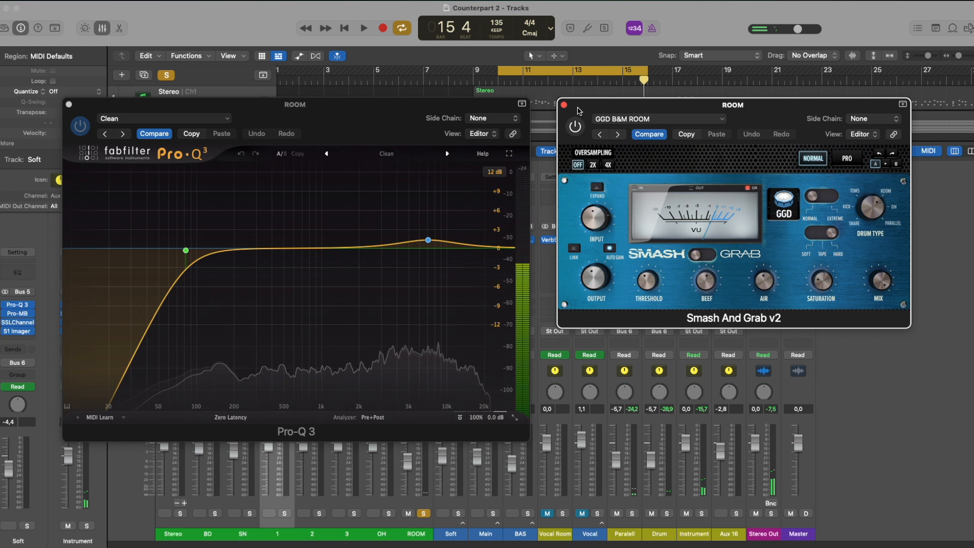
{"action": "key", "text": "space"}
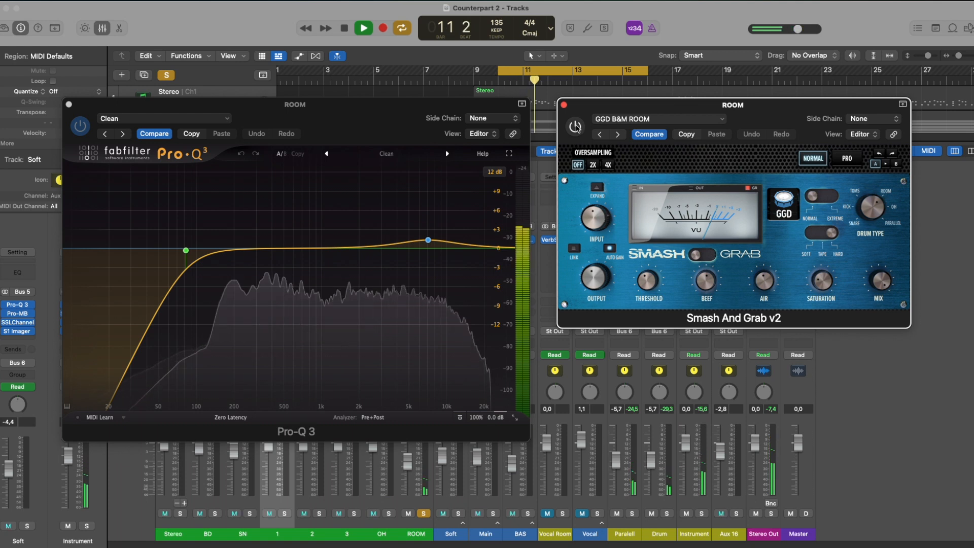
{"action": "left_click", "coordinate": [578, 128]}
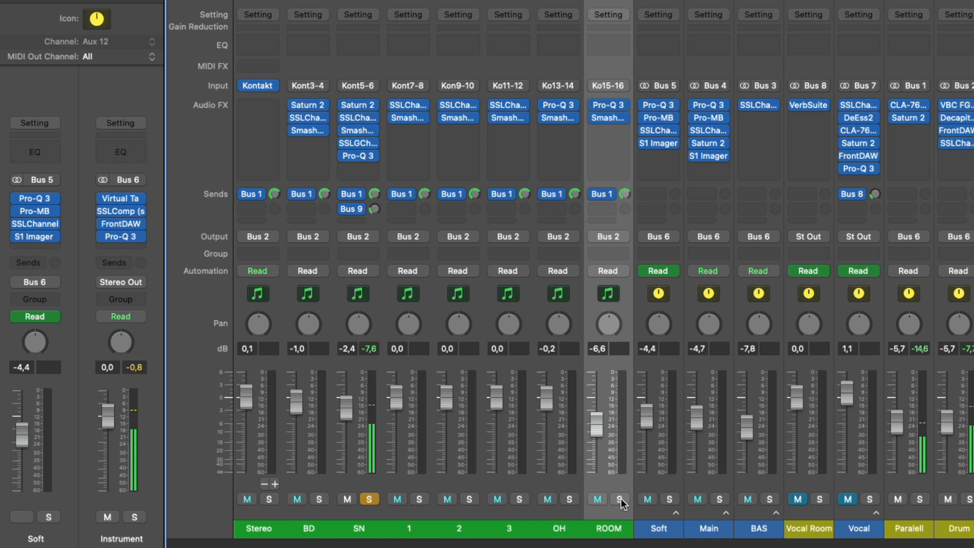
Step: Compare the snare, the drums and the instrumental mix with and without the ROOM channel by switching its solo and mute
{"action": "left_click", "coordinate": [620, 499]}
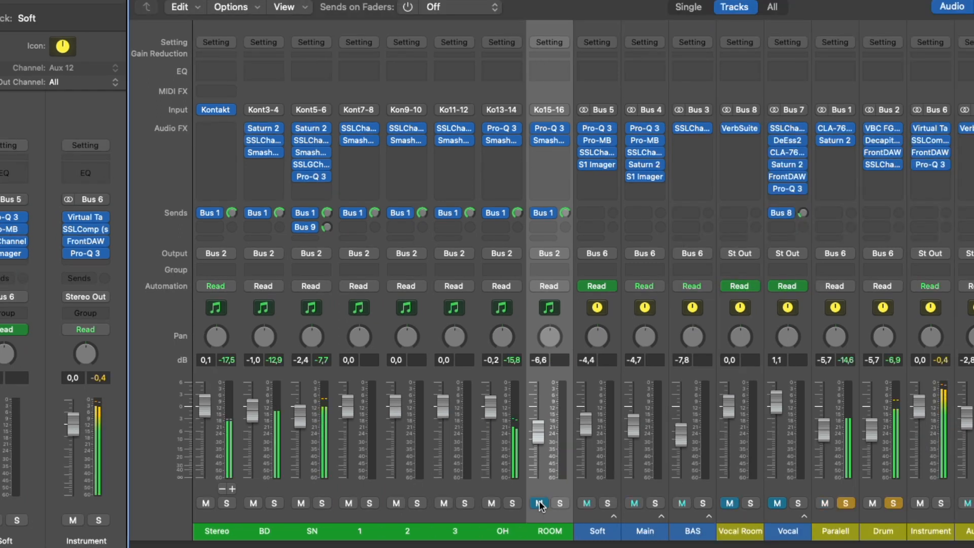
{"action": "left_click", "coordinate": [539, 503]}
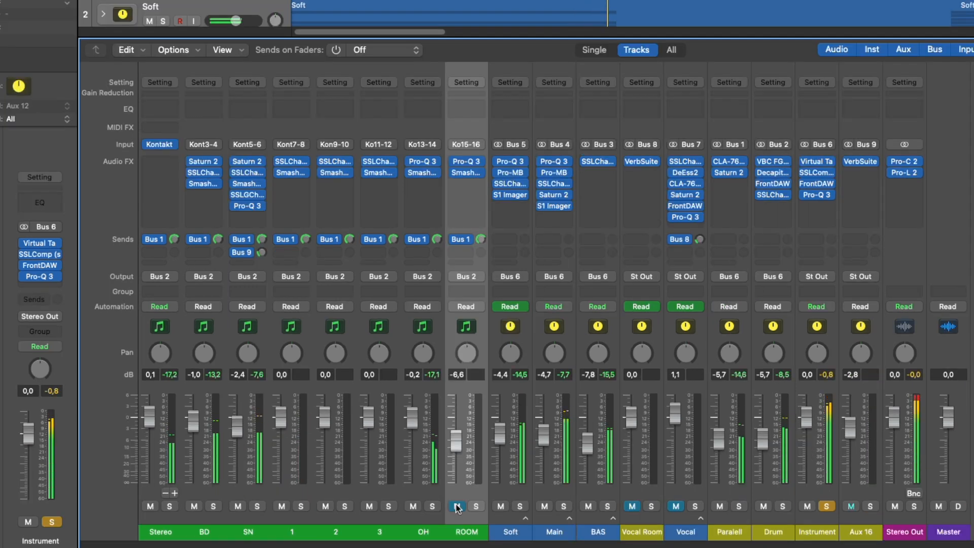
{"action": "left_click", "coordinate": [457, 507]}
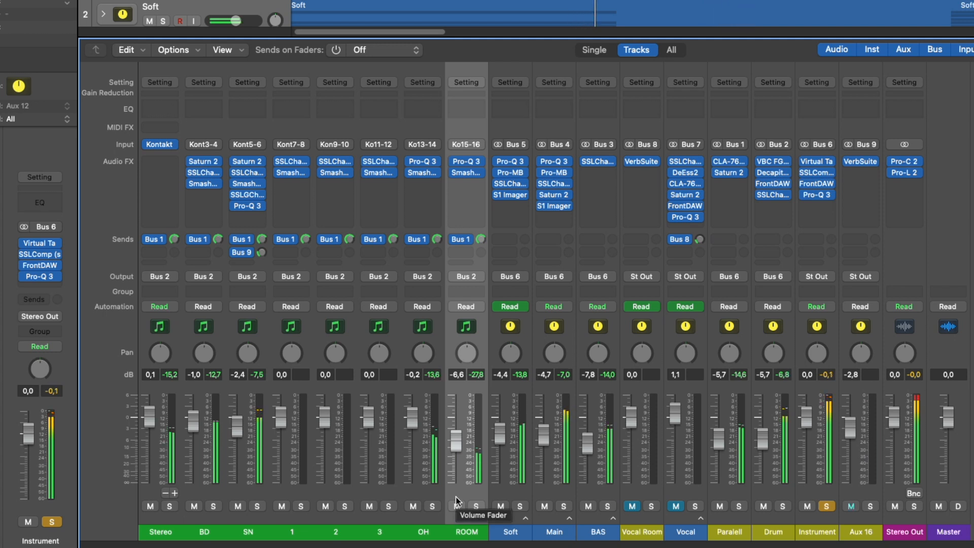
{"action": "left_click", "coordinate": [456, 506]}
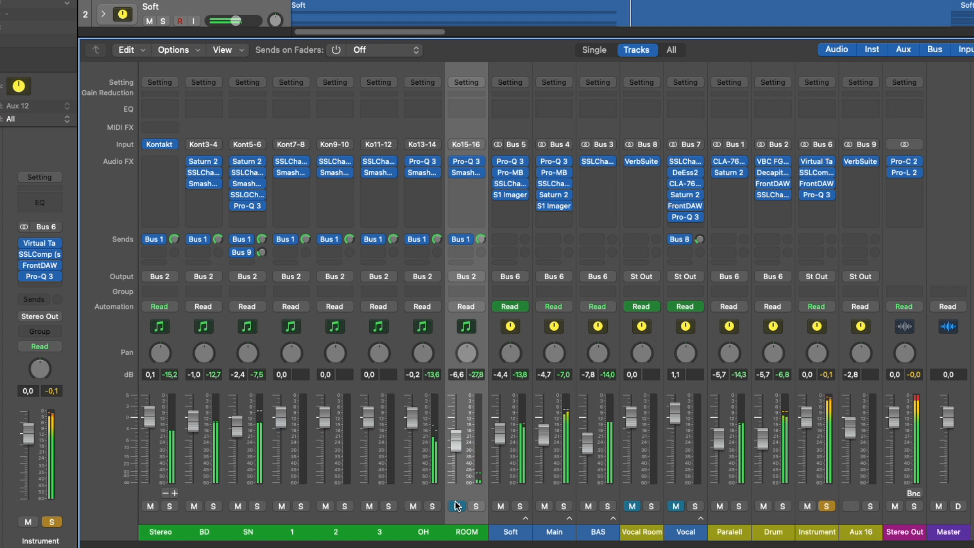